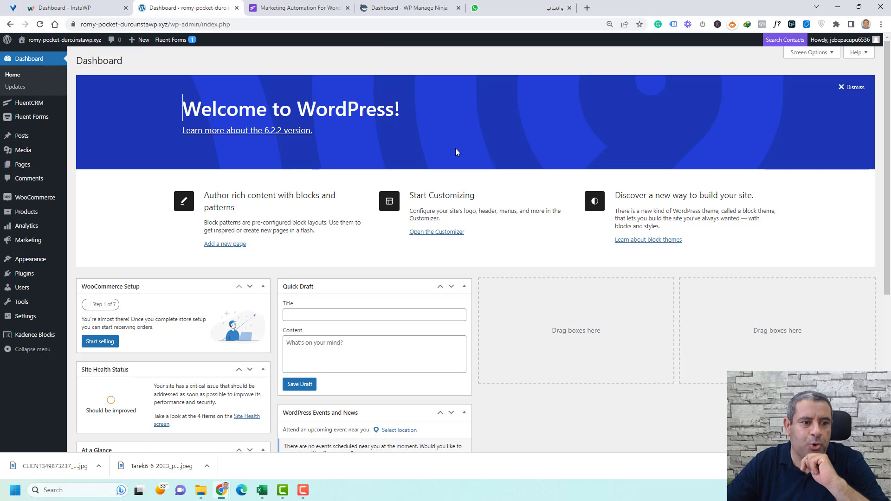
Review FluentCRM's business, email, SMTP/email service and license management settings.
mouse_move(53, 103)
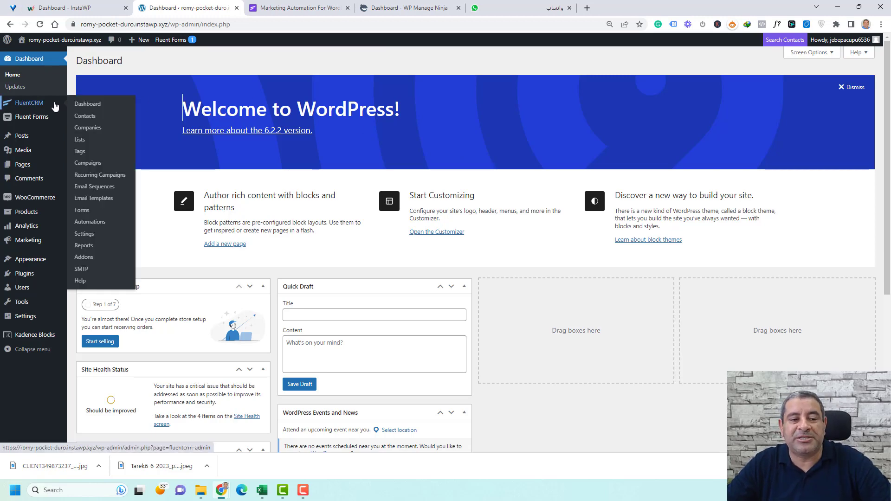
click(84, 233)
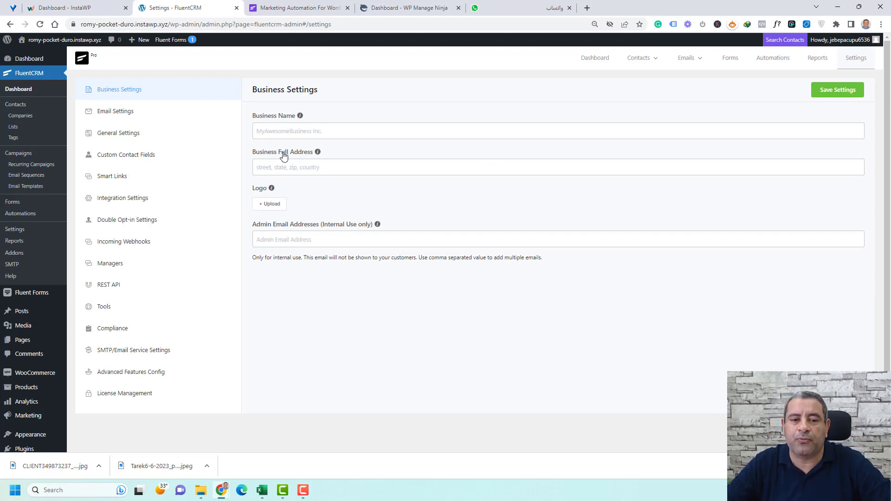
click(140, 113)
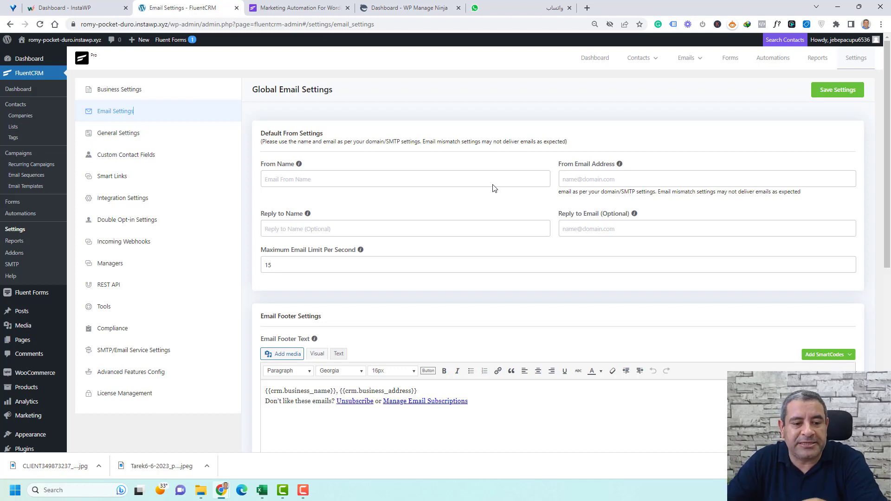
click(137, 354)
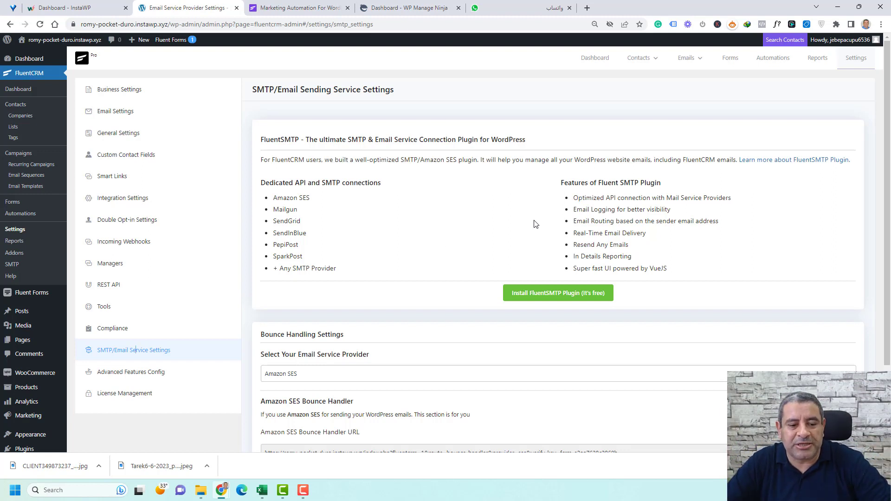
click(142, 392)
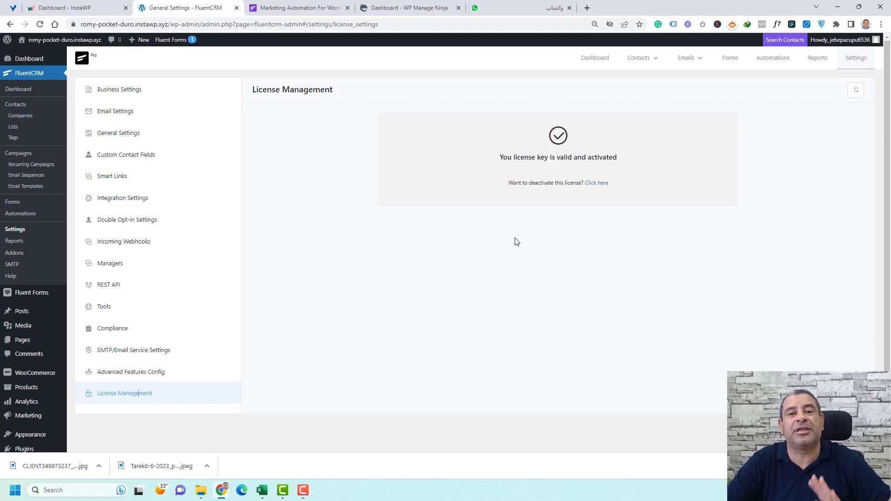
Create a FluentCRM contact list titled Customers.
click(17, 129)
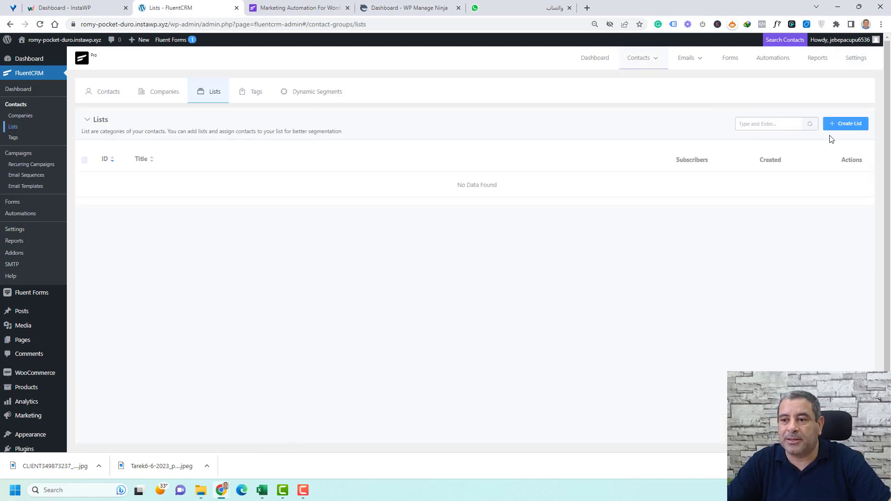
click(835, 124)
click(373, 94)
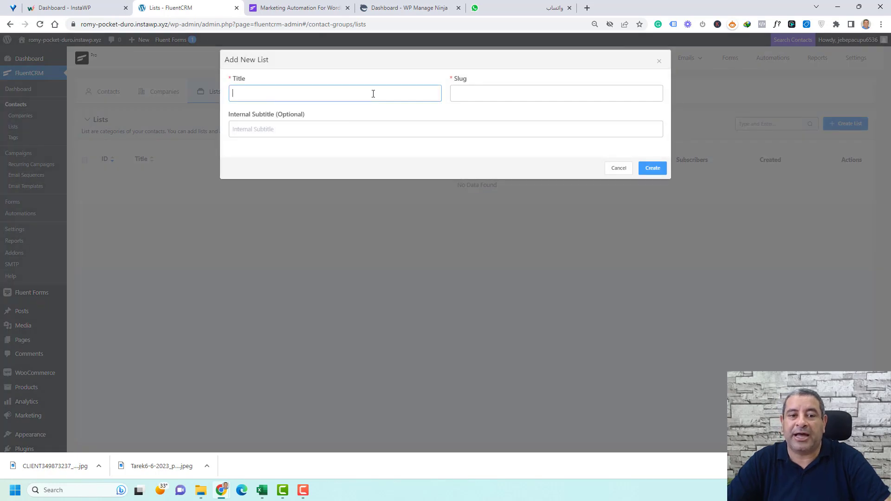
text(Customers)
click(652, 169)
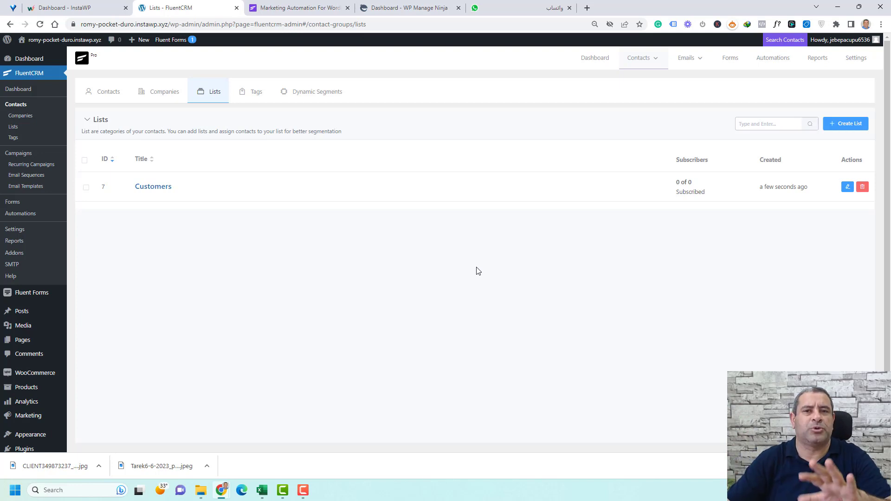
Create two FluentCRM contact tags titled Product A and Product B.
mouse_move(636, 60)
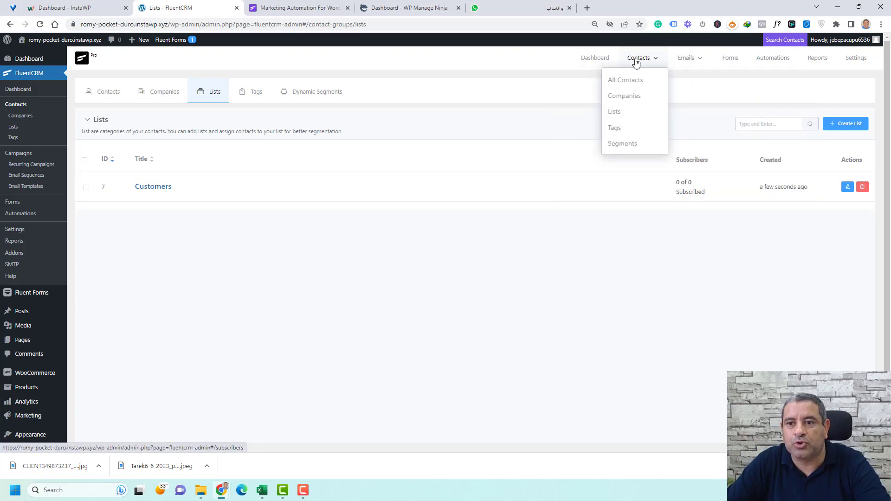
click(614, 128)
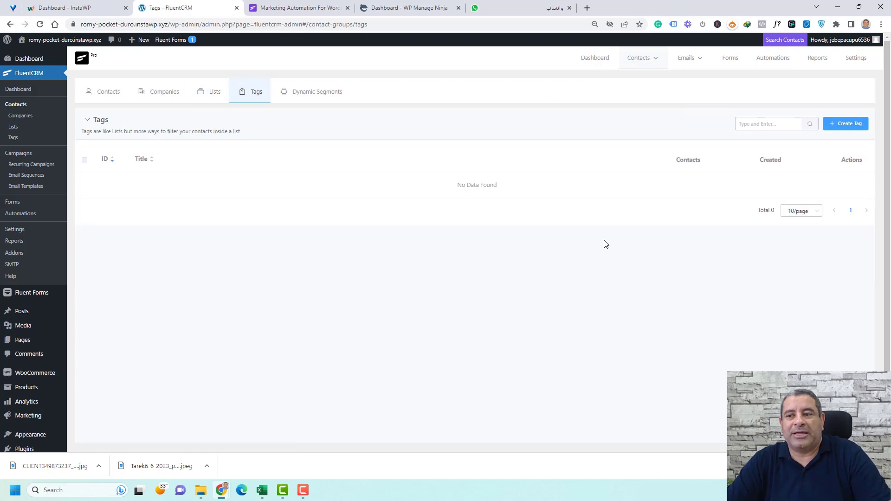
click(848, 123)
click(406, 94)
text(Product A)
click(653, 170)
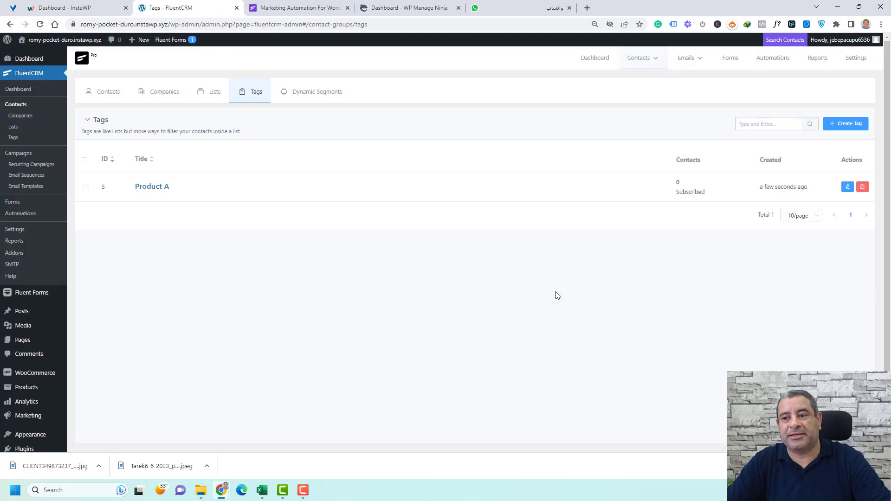
click(850, 124)
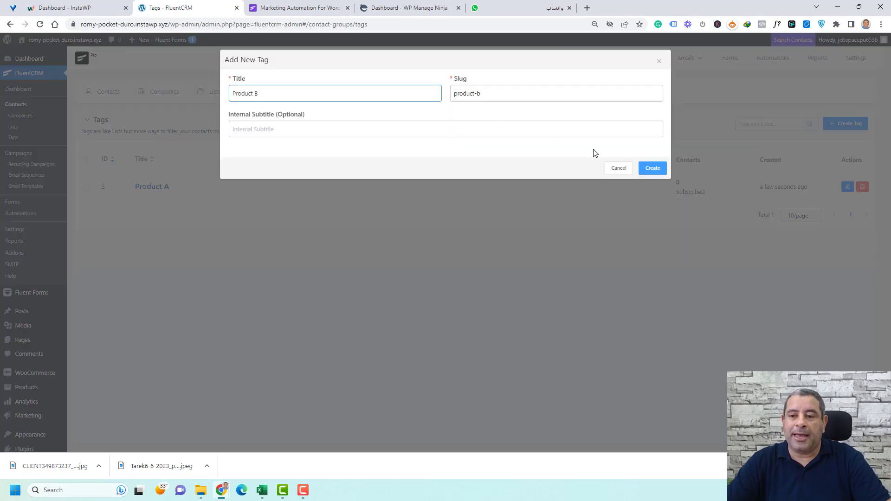
click(656, 169)
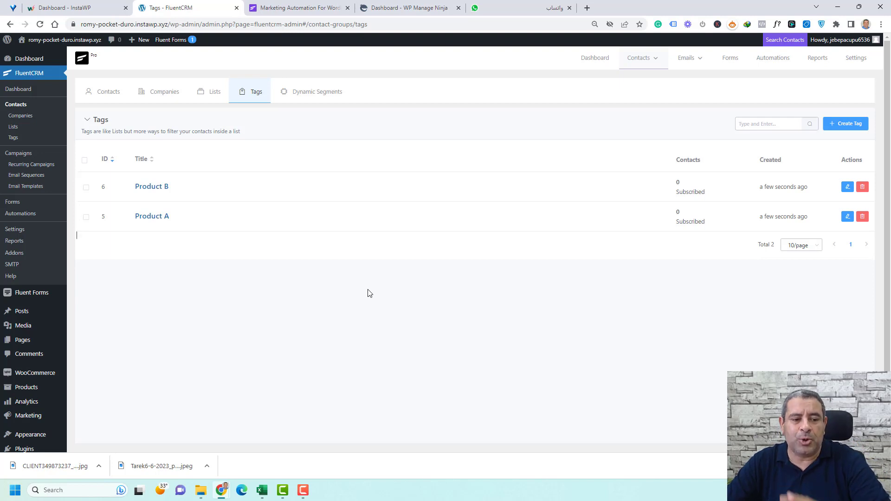
Add a new WooCommerce product named Product A as a simple product with a regular price of 97.
mouse_move(42, 387)
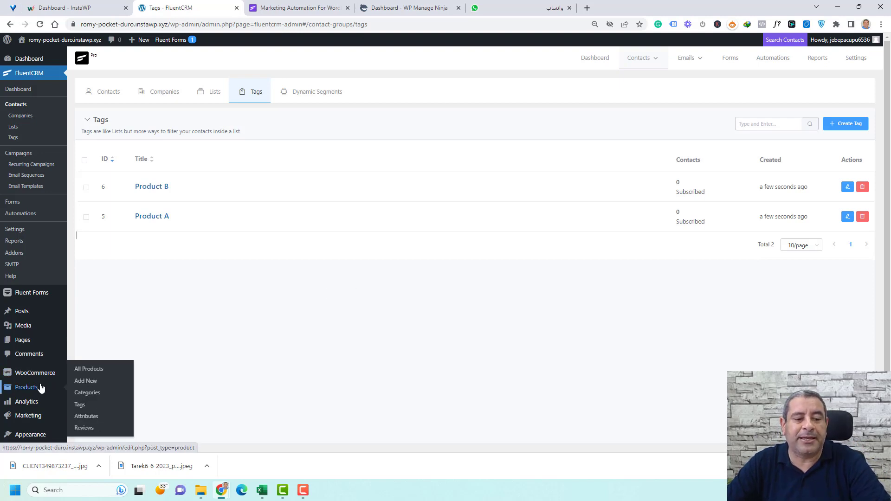
click(86, 383)
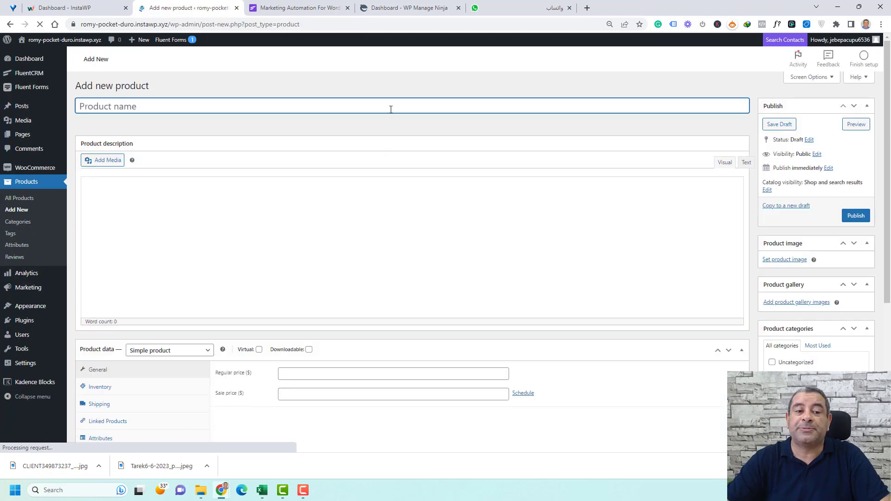
text(yllC)
scroll(390, 110, down, 3)
click(296, 251)
text(97)
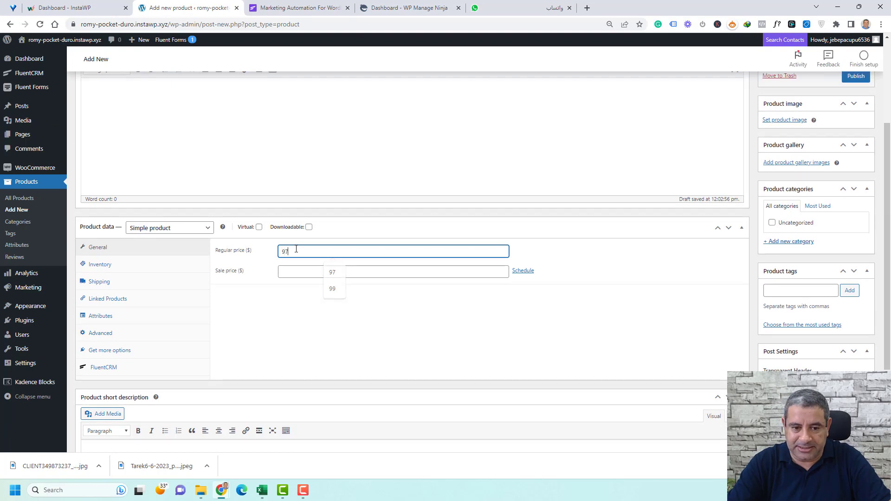
click(151, 231)
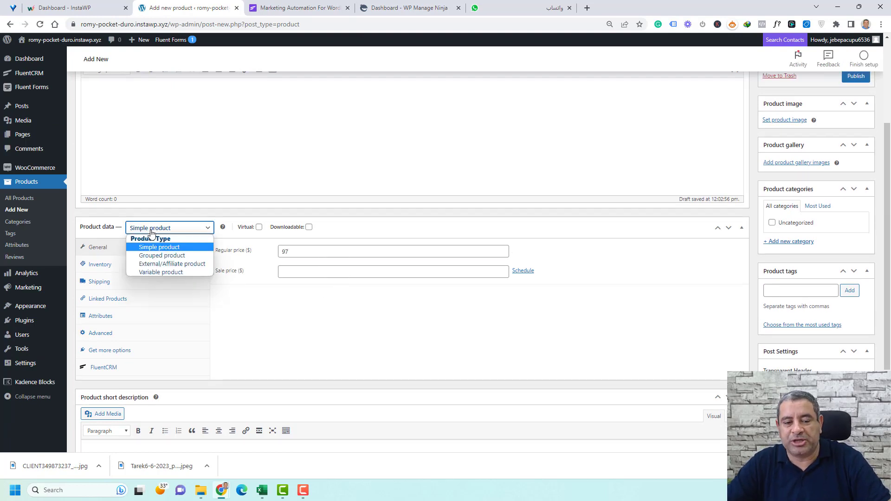
click(259, 301)
scroll(259, 300, down, 1)
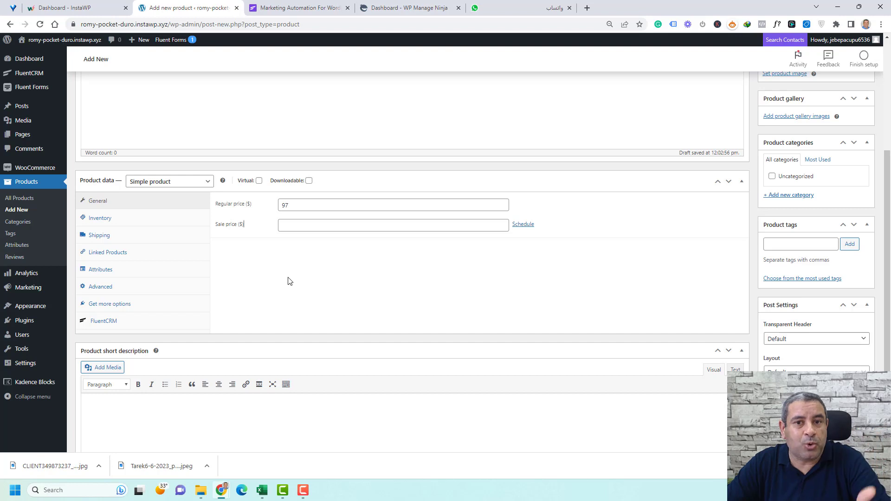
Set Product A's FluentCRM integration to add the Product A tag on successful purchase, and publish the product.
click(115, 325)
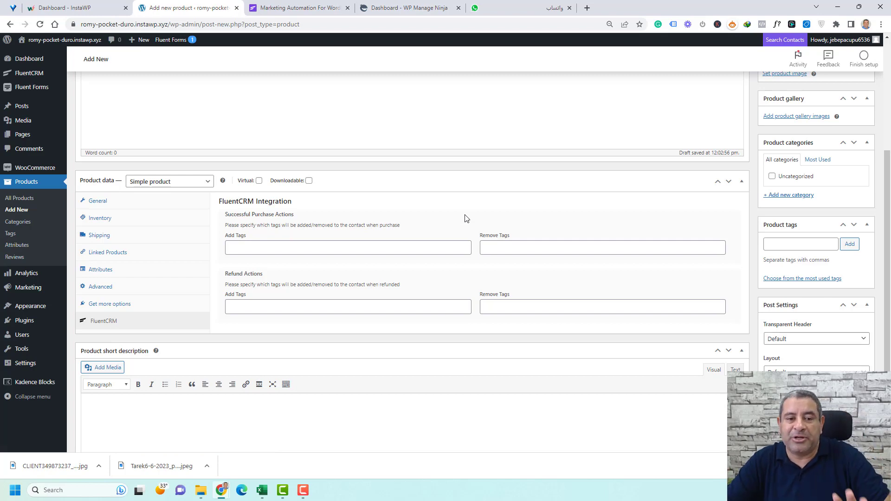
scroll(466, 218, up, 4)
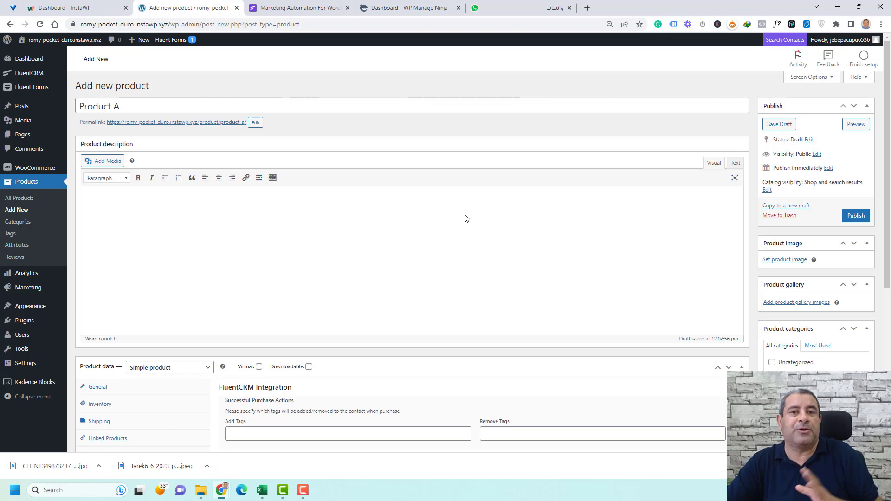
scroll(467, 218, down, 3)
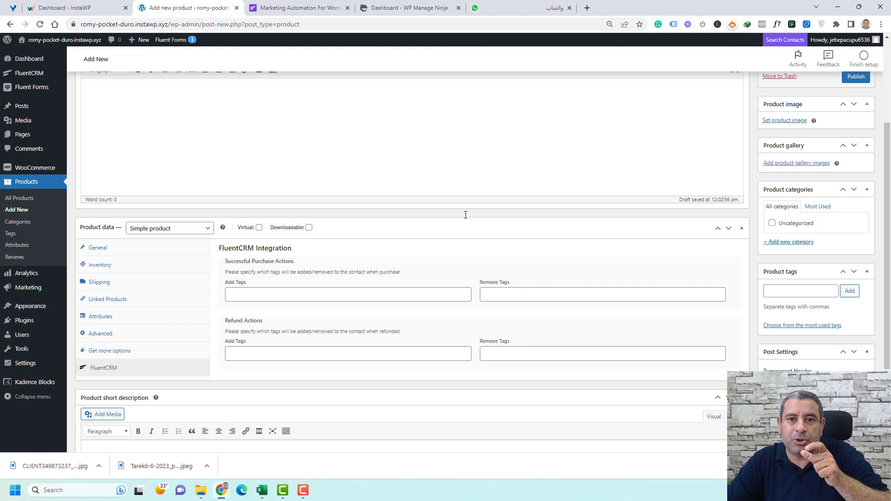
click(252, 297)
click(261, 309)
scroll(470, 250, up, 3)
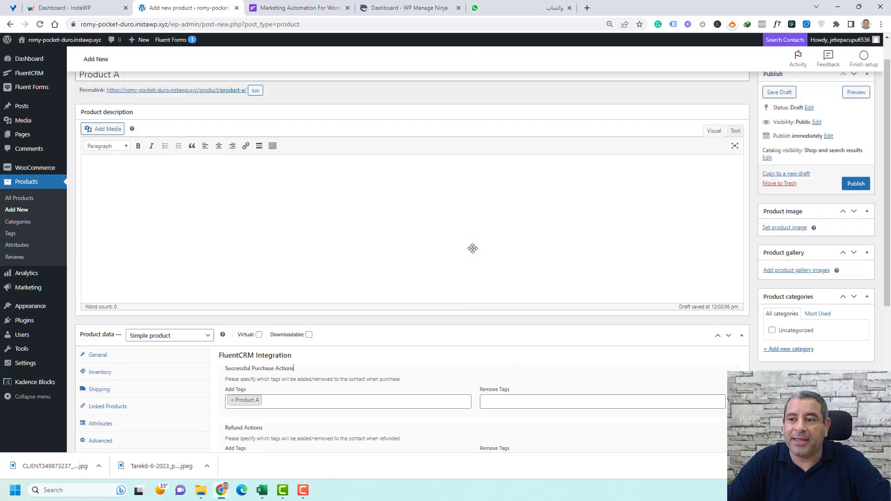
click(856, 215)
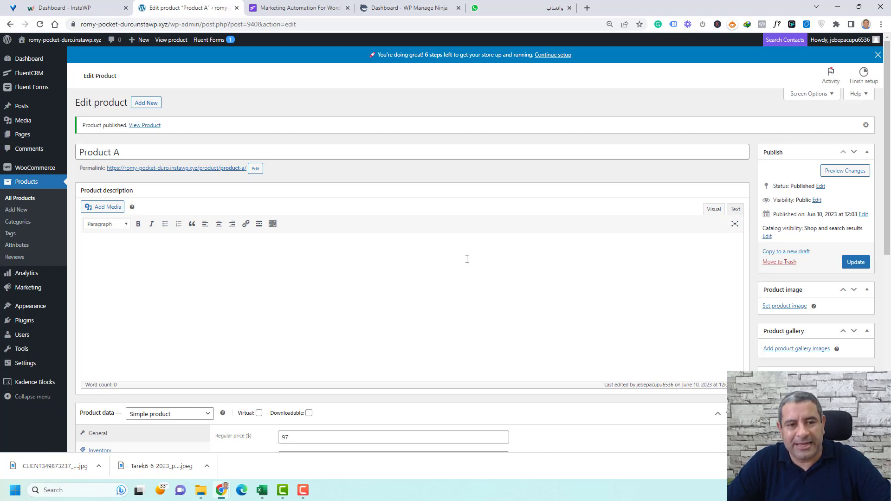
Add another new product named Product B with a regular price of 99.
click(27, 213)
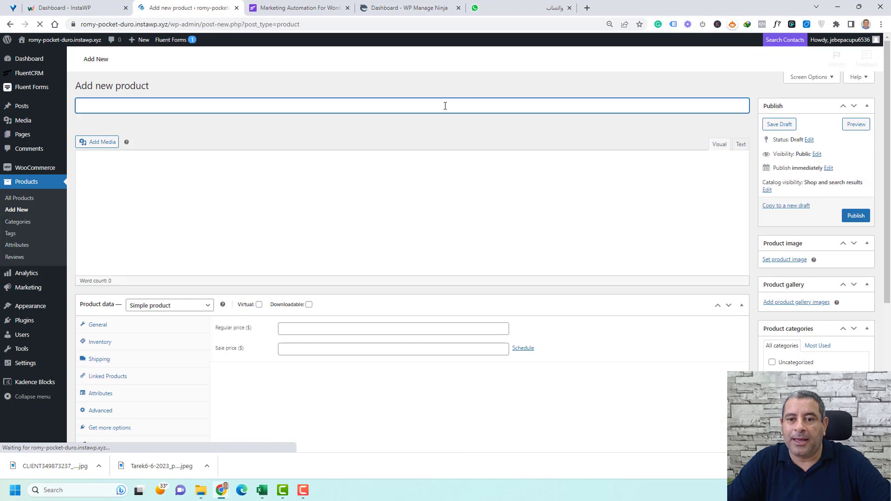
scroll(418, 209, down, 3)
click(395, 268)
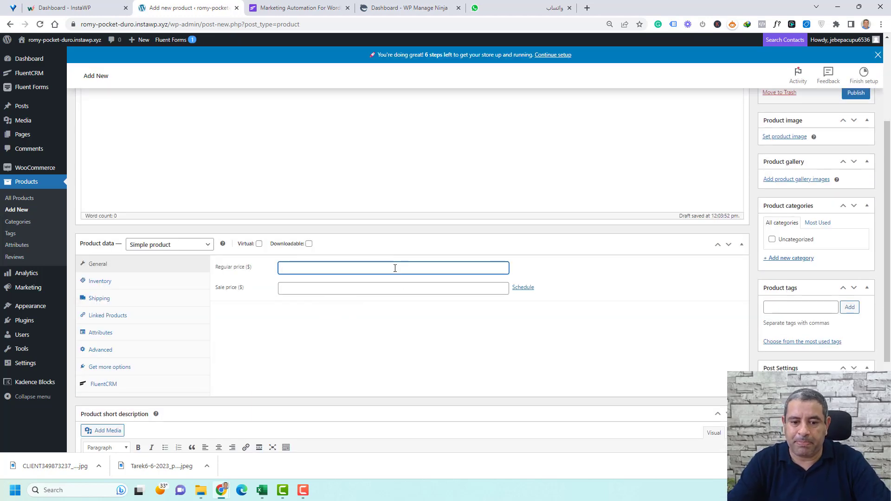
text(97)
Set Product B's FluentCRM integration to add the Product B tag on successful purchase, and publish the product.
click(104, 384)
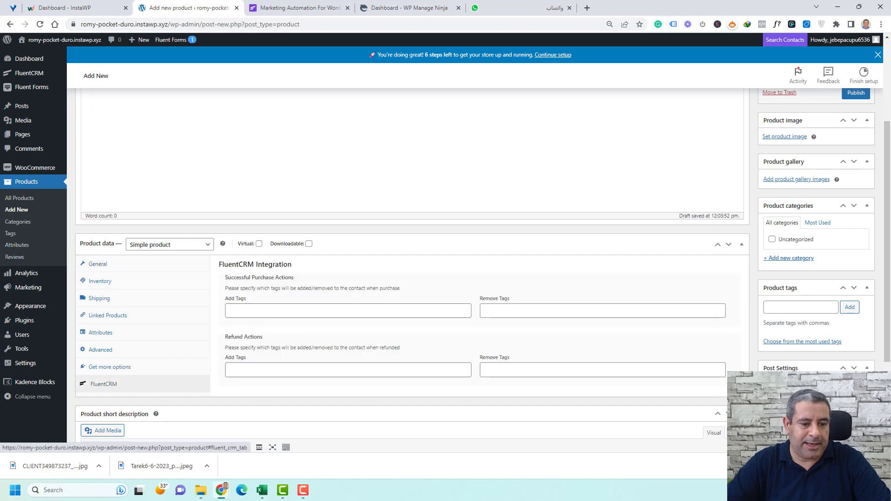
click(368, 311)
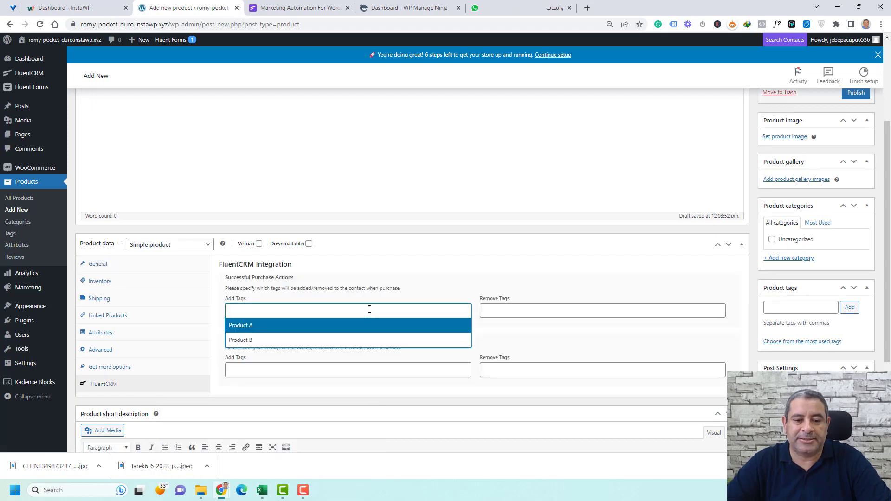
click(357, 340)
scroll(571, 273, up, 3)
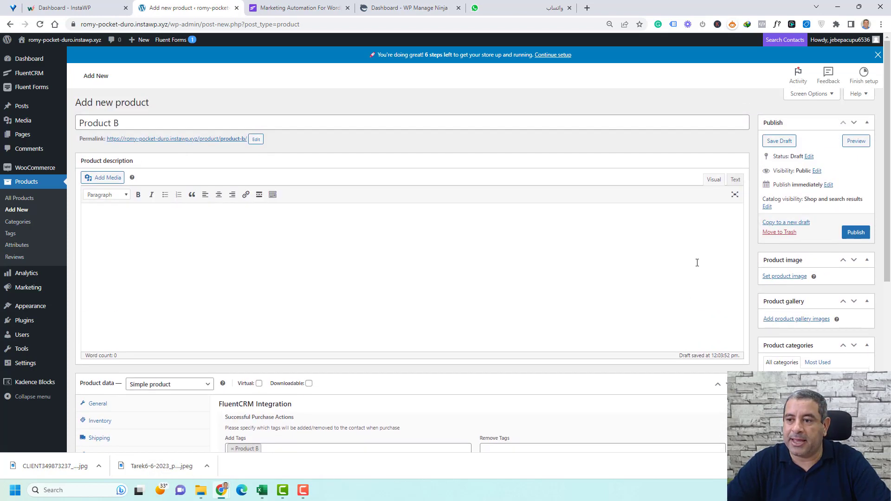
click(856, 233)
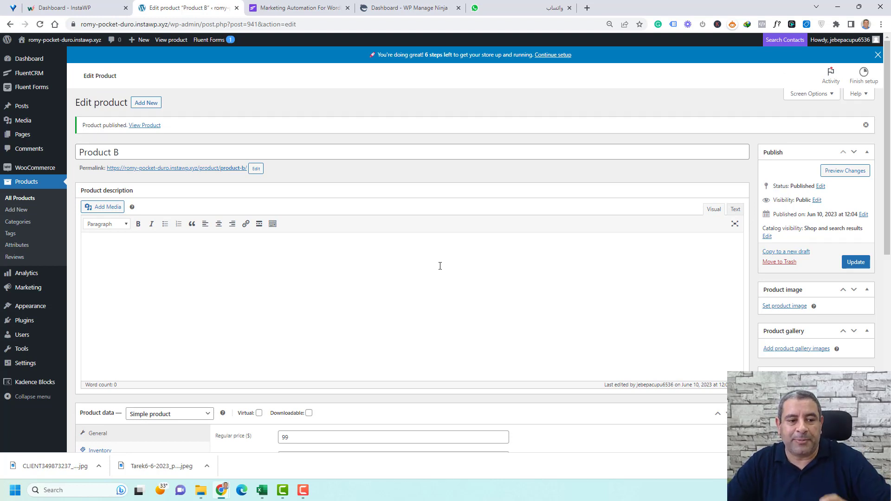
Start a new WooCommerce coupon with the code 20OFF.
mouse_move(48, 165)
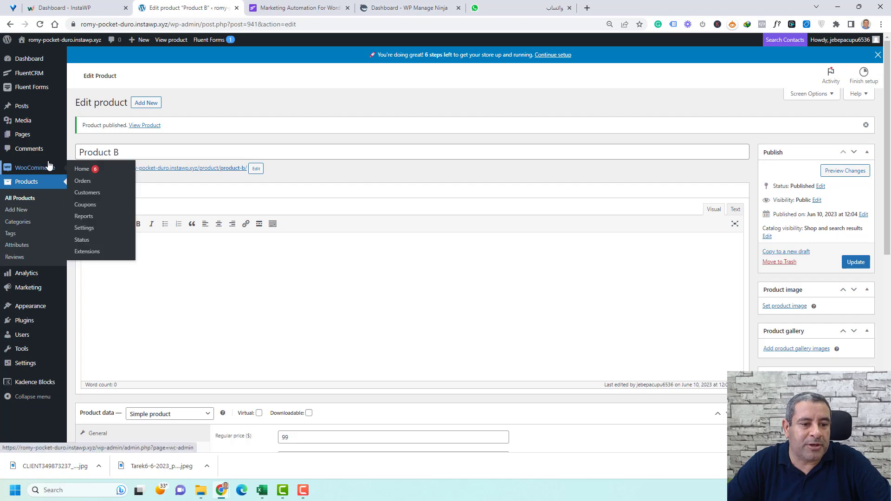
click(87, 206)
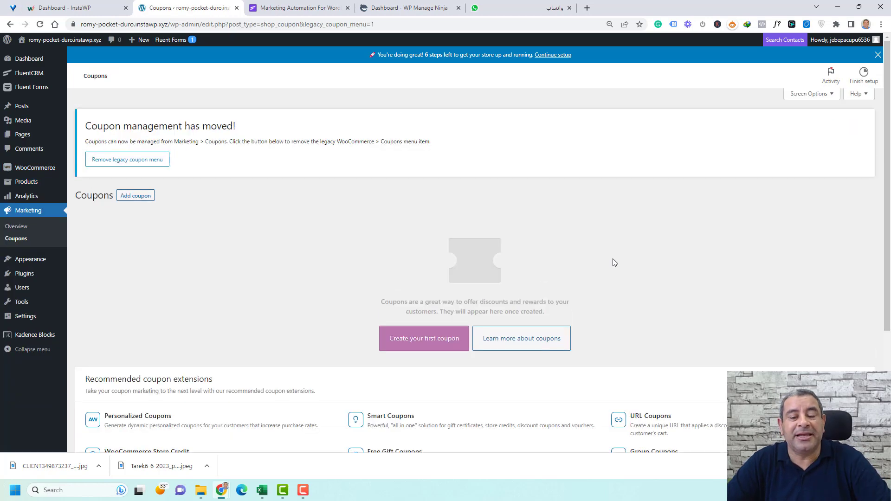
click(443, 339)
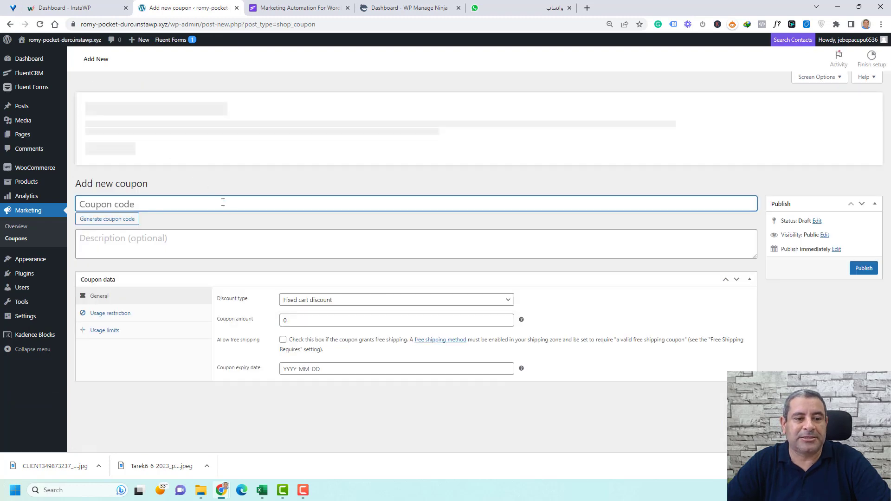
text(20OFF)
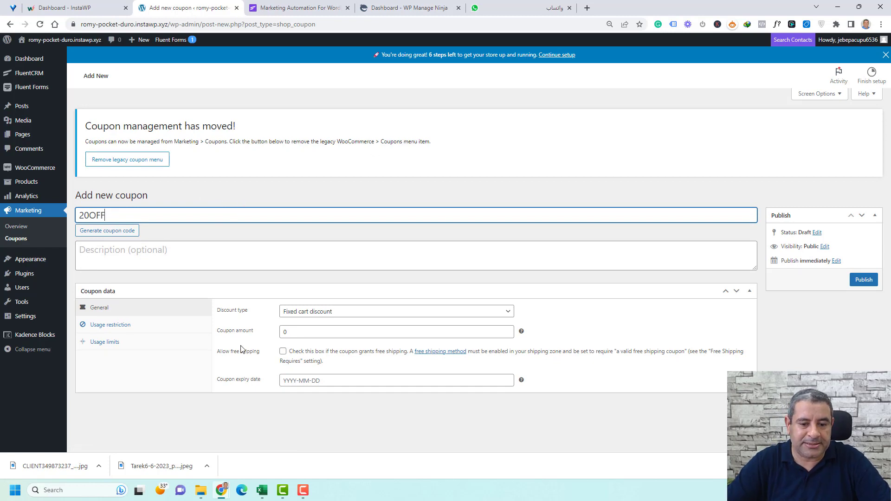
Set the coupon to a percentage discount with an amount of 20, and publish it.
click(352, 314)
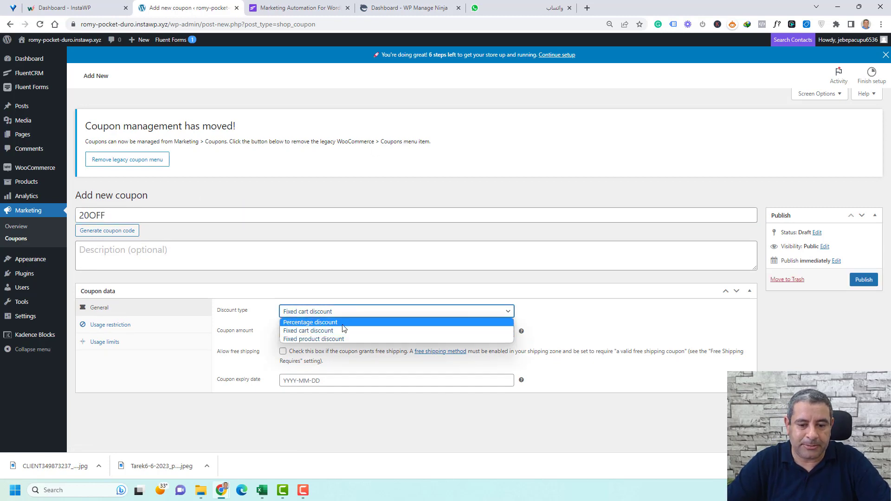
click(344, 323)
click(288, 332)
double_click(287, 332)
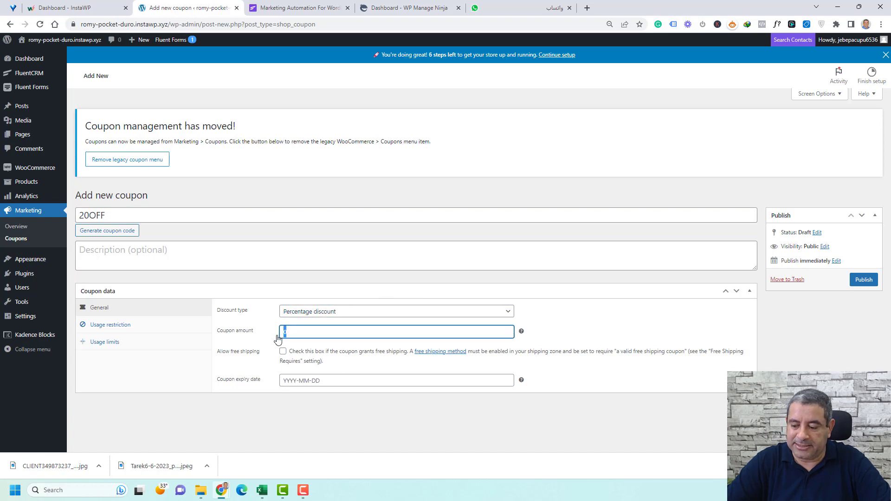
text(20)
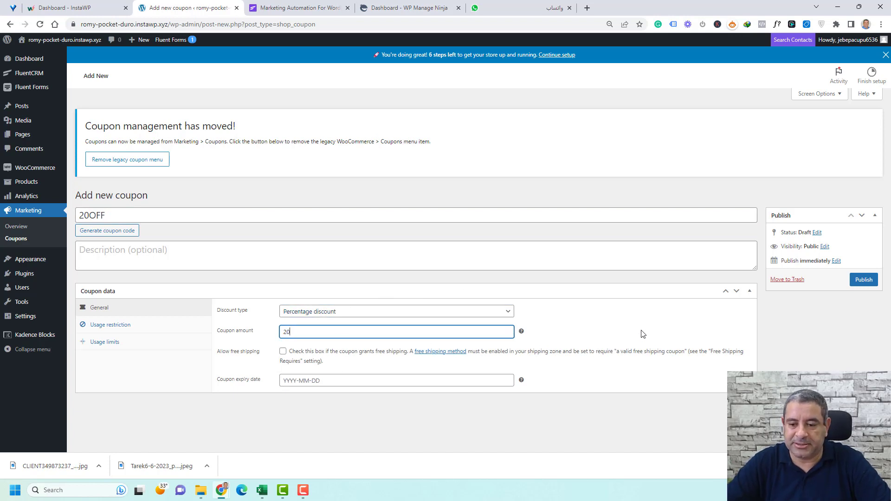
click(864, 280)
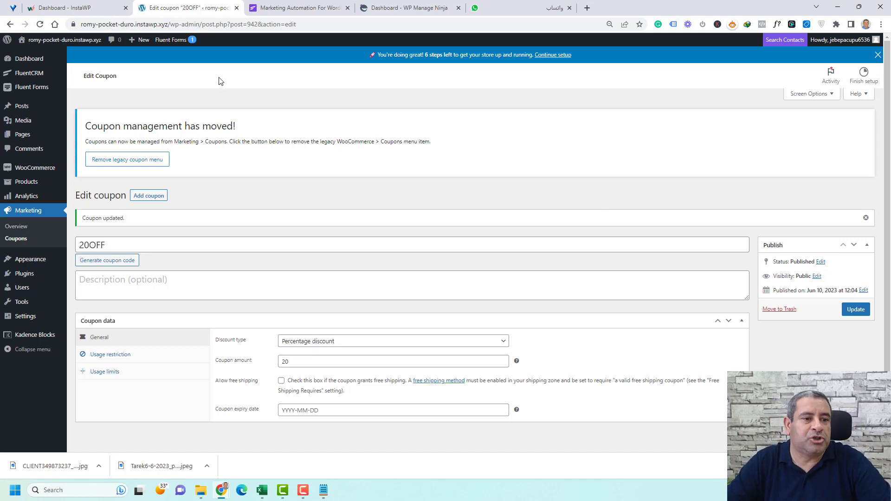
Create a new FluentCRM automation labelled Bought Product A with the WooCommerce Order Completed trigger.
mouse_move(40, 77)
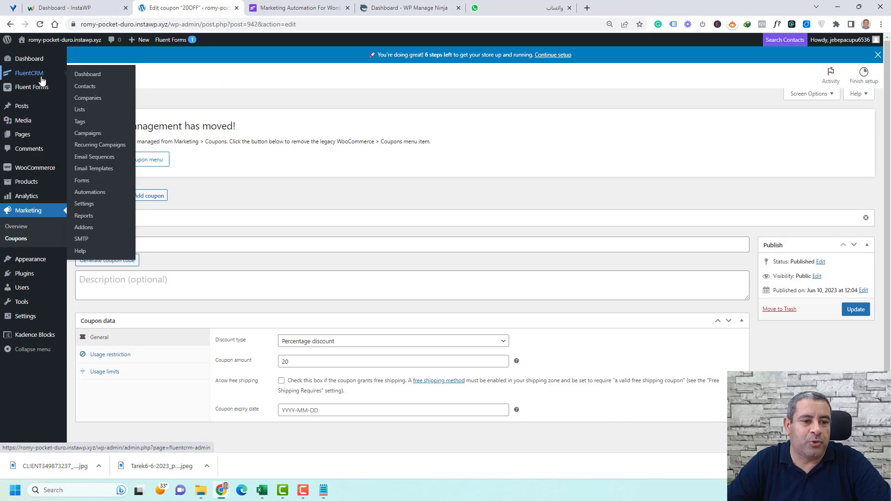
click(86, 192)
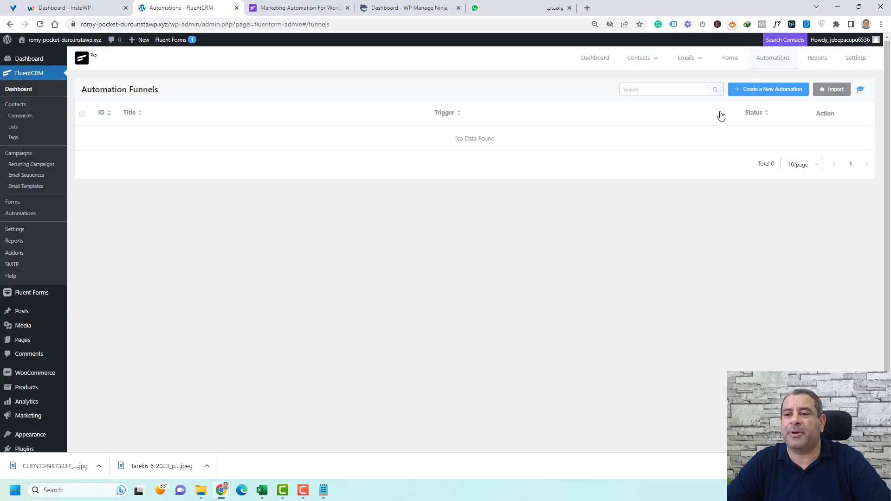
click(769, 90)
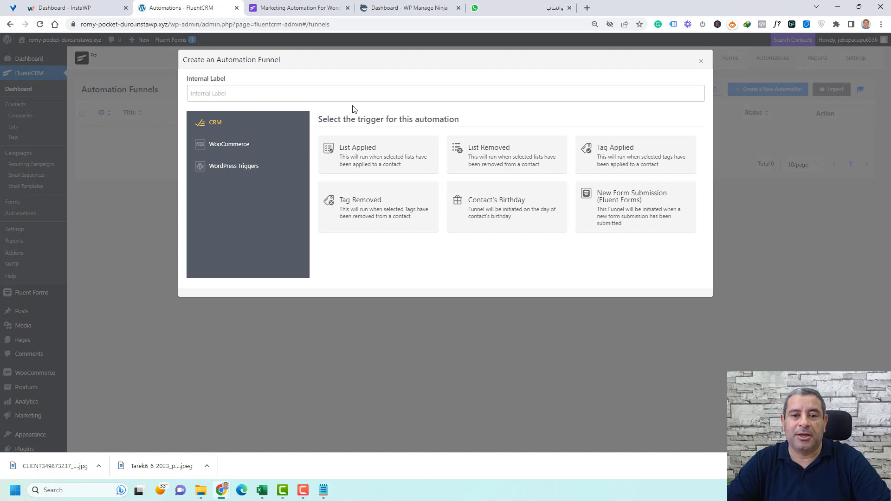
click(358, 95)
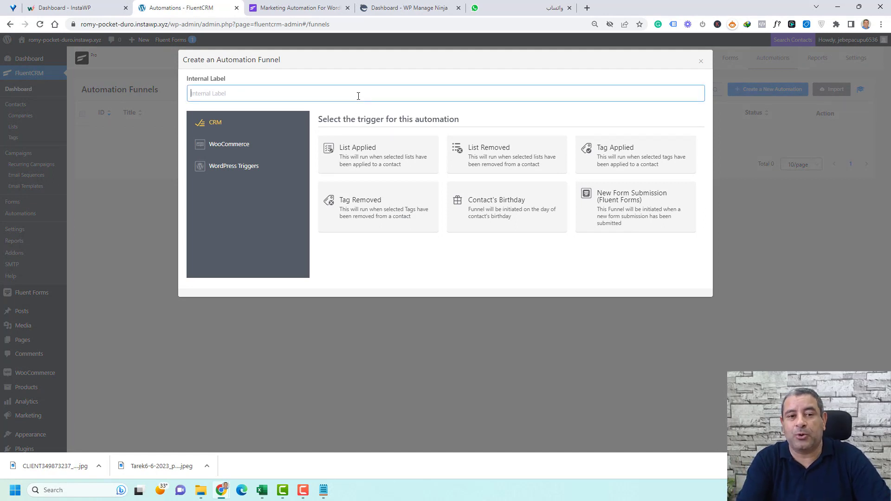
text(Bought Product A)
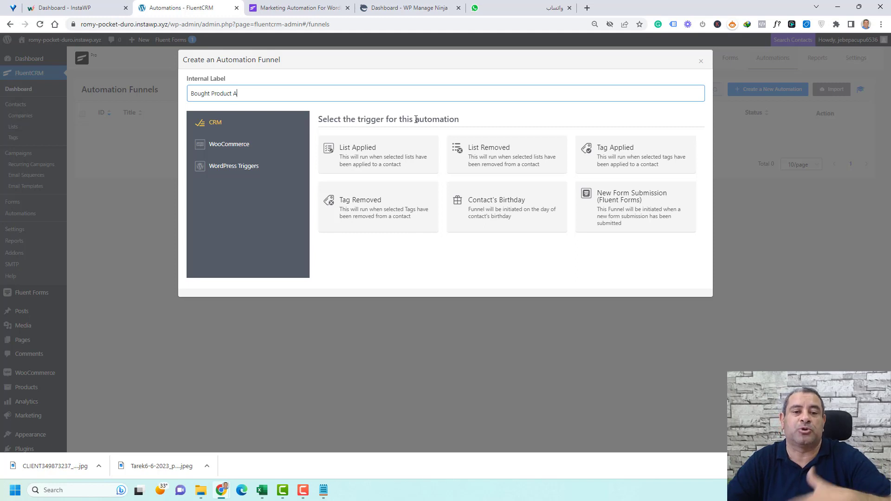
click(249, 148)
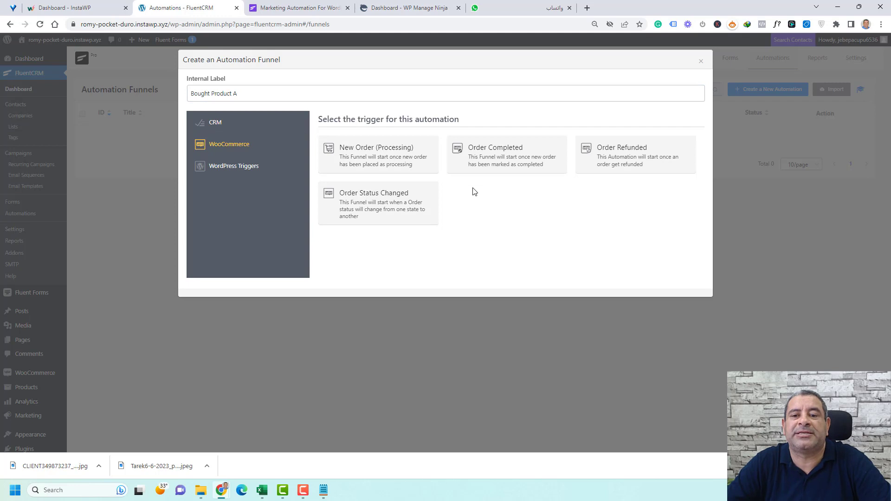
click(482, 163)
click(687, 301)
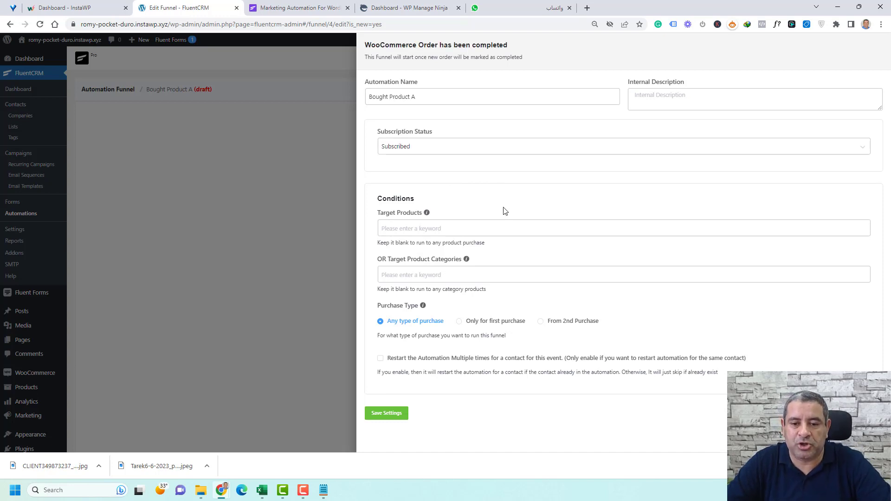
Choose the target product in the order-completed trigger's conditions and save the trigger settings.
click(501, 231)
click(460, 269)
click(525, 208)
click(394, 415)
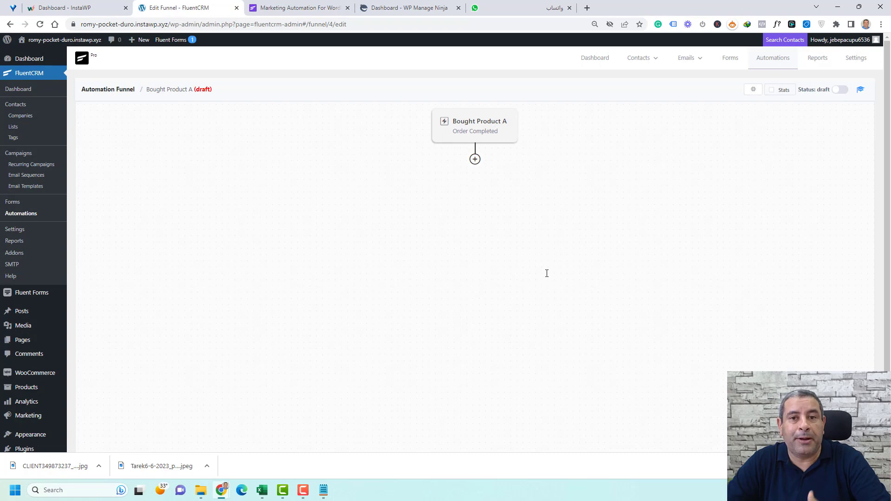
Add a Send Custom Email action after the Bought Product A trigger.
click(476, 160)
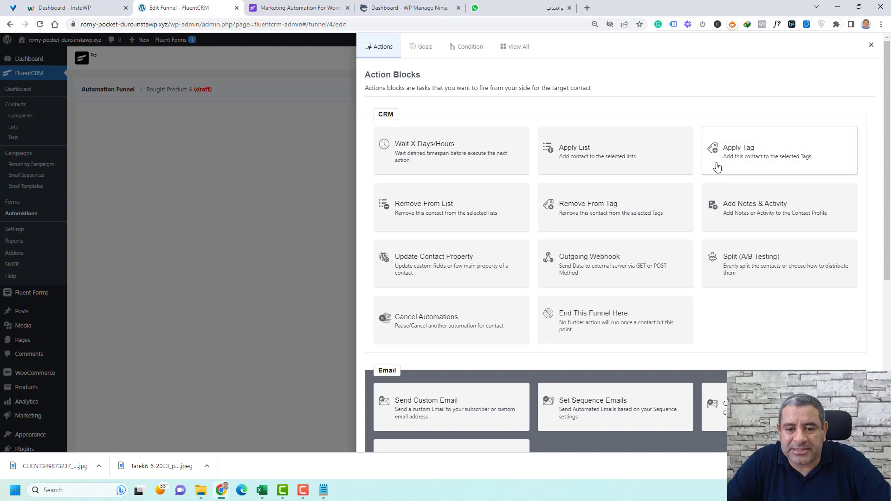
scroll(717, 167, down, 3)
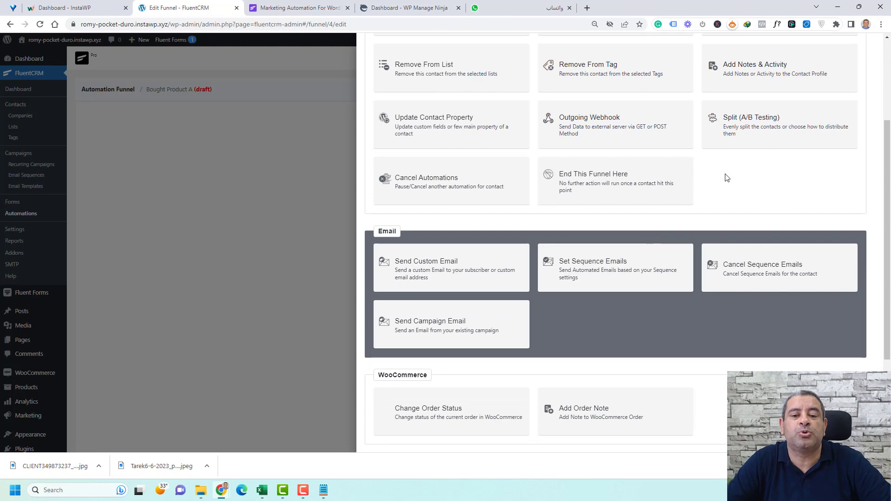
click(432, 275)
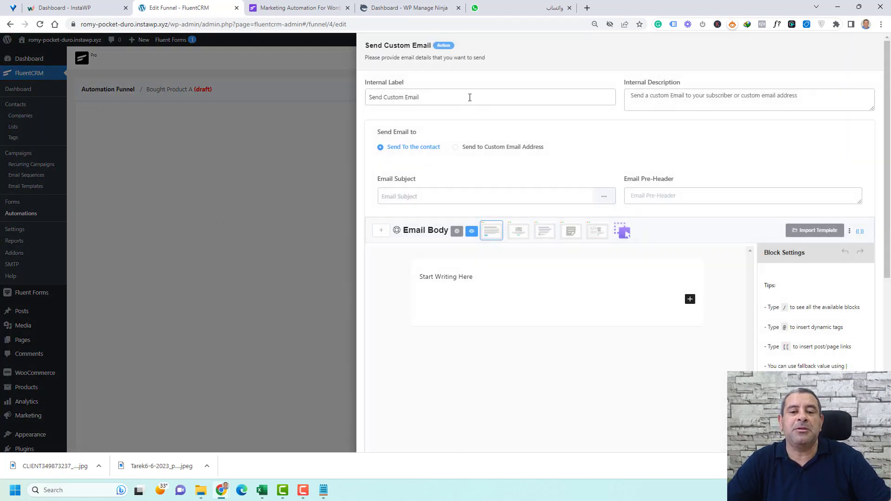
Set the email subject to "Congratulations for Buying Product A, {{contact.first_name}}", using the First Name smartcode.
click(459, 198)
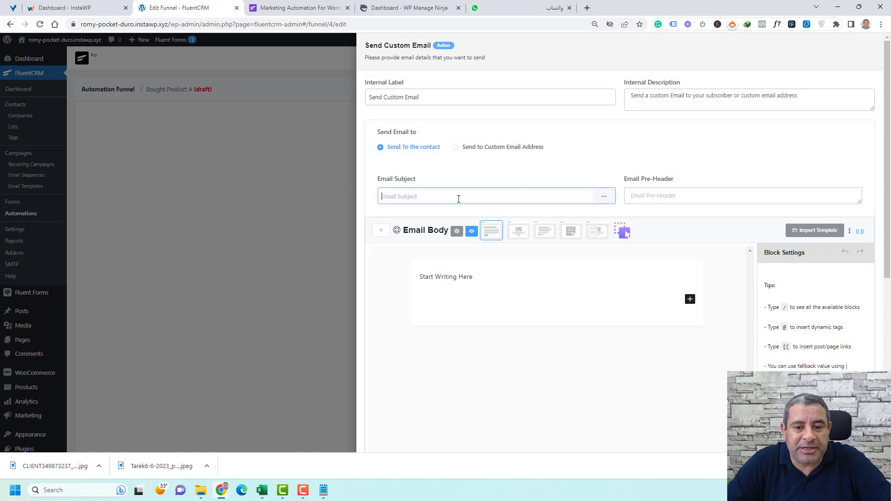
text(cON)
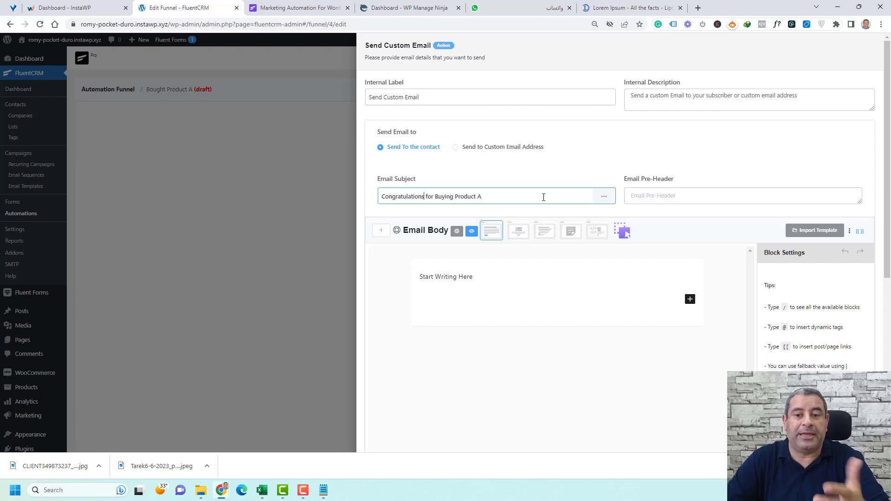
click(543, 197)
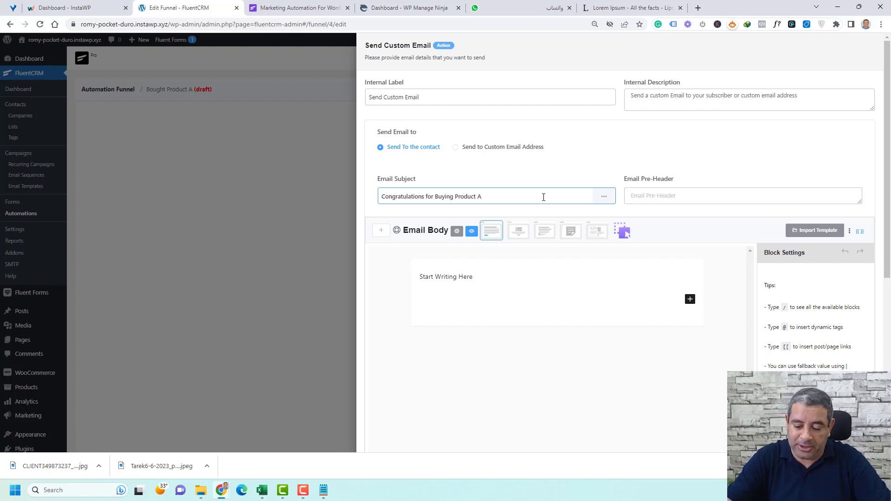
click(604, 196)
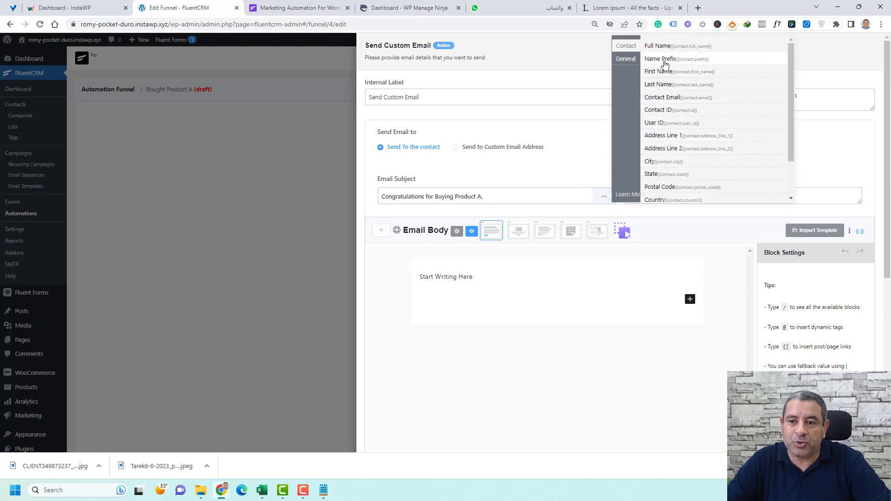
click(664, 71)
click(455, 198)
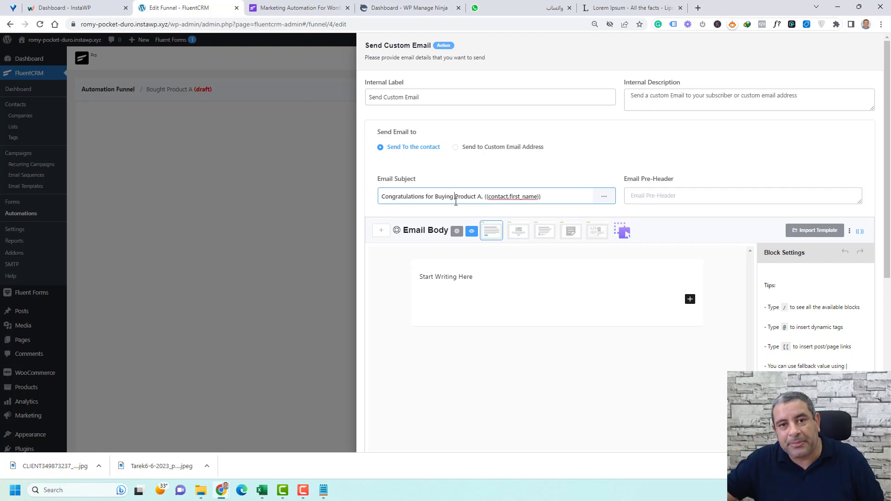
Replace the email body placeholder with a Lorem Ipsum paragraph and add the greeting "Hi {{contact.first_name}} ," above it.
triple_click(446, 275)
text(Lorem Ipsum has been the industry's standard dummy text ever since the 1500s, when an unknown printer took a galley of type and scrambled it to make a type specimen book. It has survived not only five centuries, but also the leap into electronic typesetting, remaining essentially unchanged. It was popularised in the 1960s with the release of Letraset sheets containing Lorem Ipsum passages, and more recently with desktop publishing software like Aldus PageMaker including versions of Lorem Ipsum.)
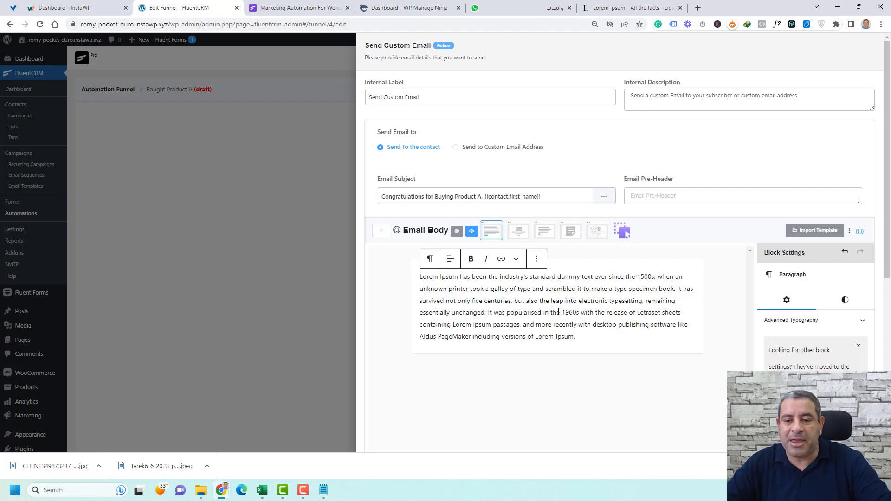
key(Return)
text(h)
key(BackSpace)
text(H)
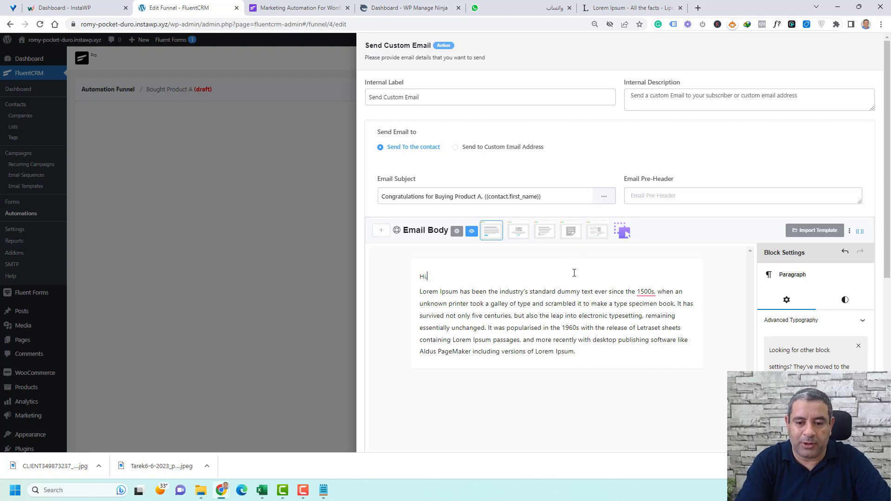
text(i ,)
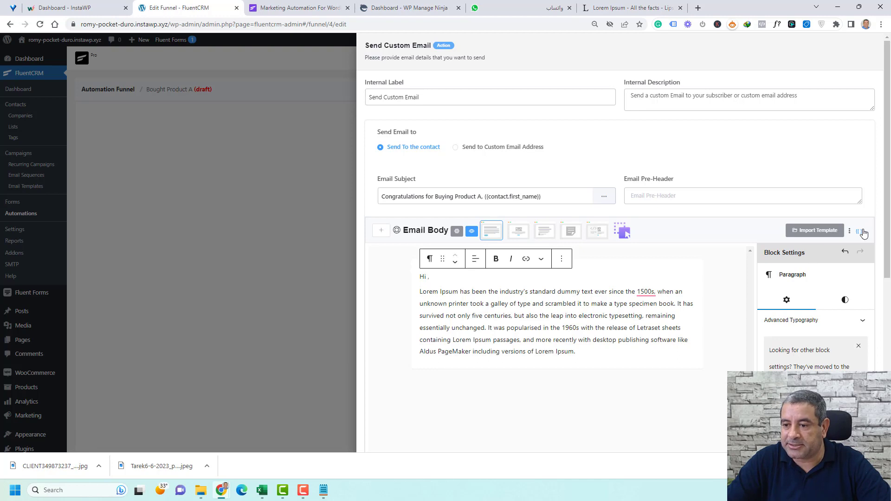
click(861, 231)
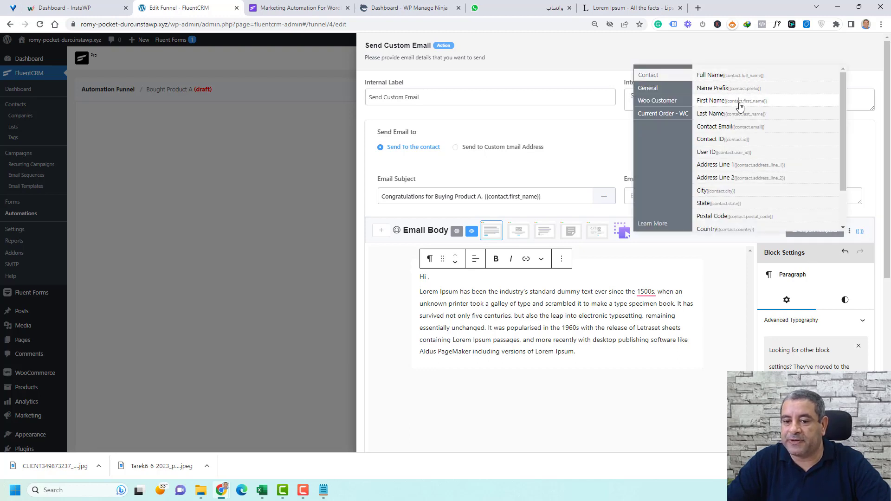
click(428, 277)
text({{)
key(Return)
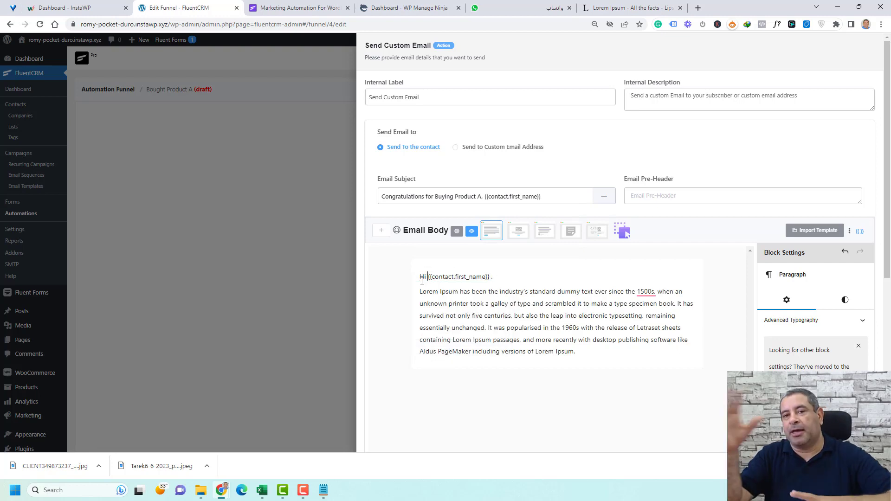
Split the Lorem Ipsum paragraph before "essentially unchanged" and insert an Image block between the two parts.
click(688, 317)
key(Return)
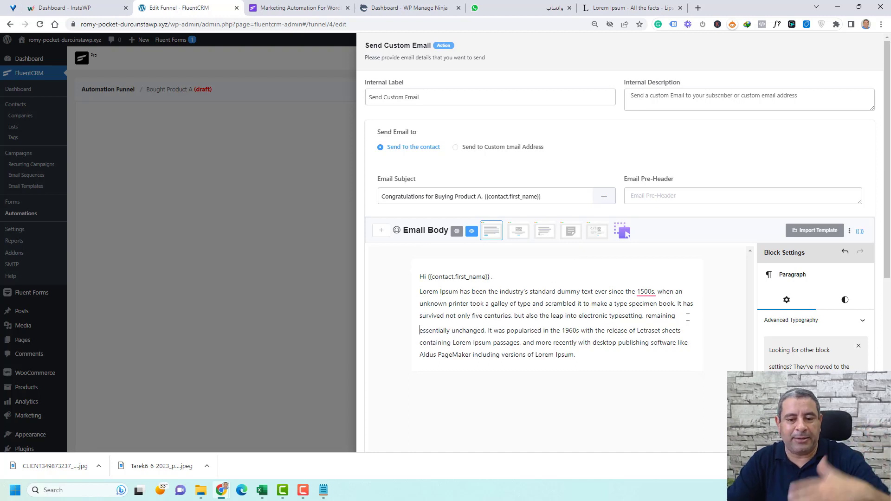
key(Return)
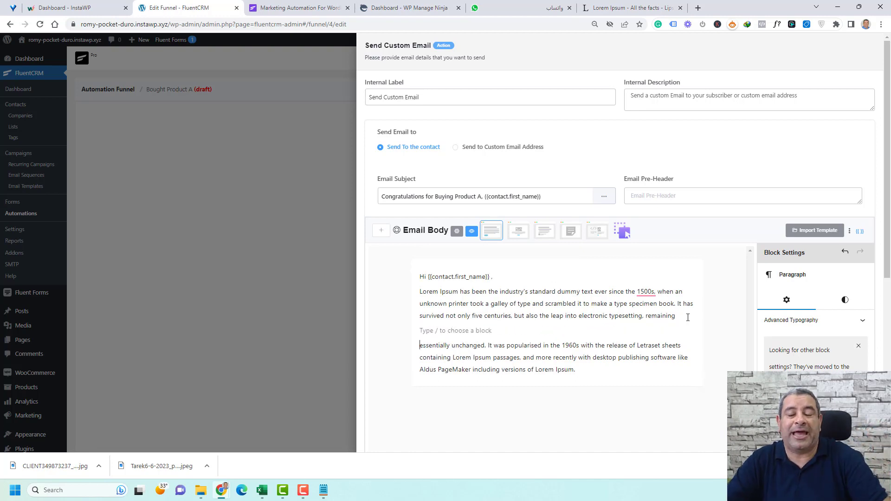
click(492, 329)
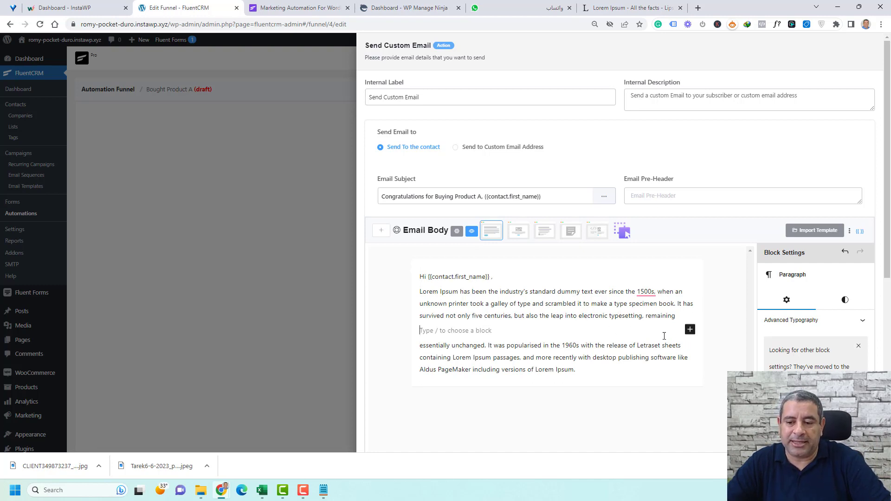
click(690, 329)
text(ima)
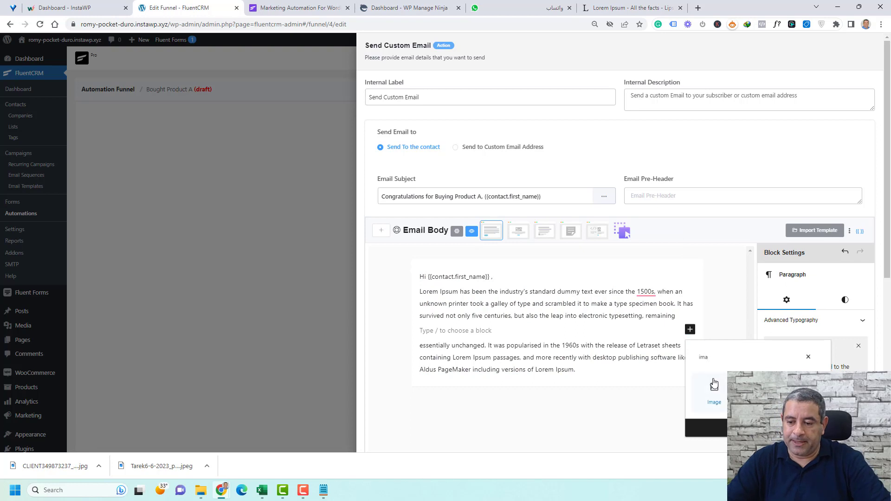
click(713, 388)
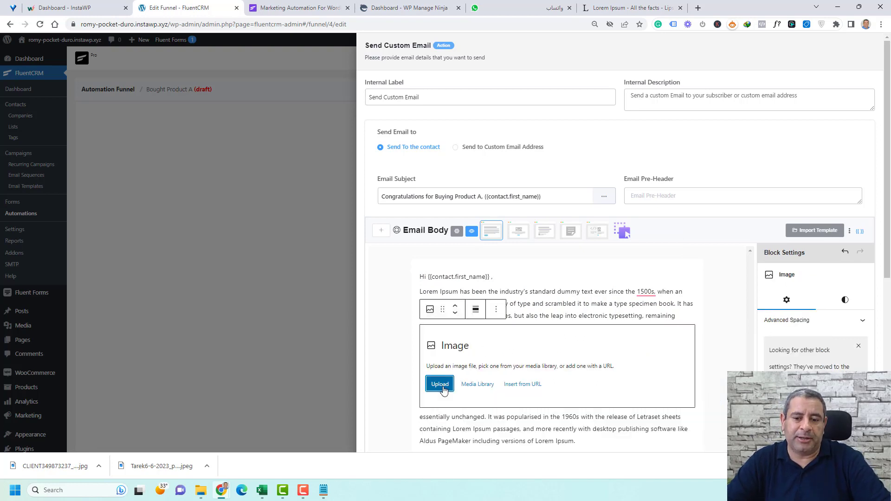
Fill the Image block with the open planner and pen photo from the media library and save the email action.
click(469, 387)
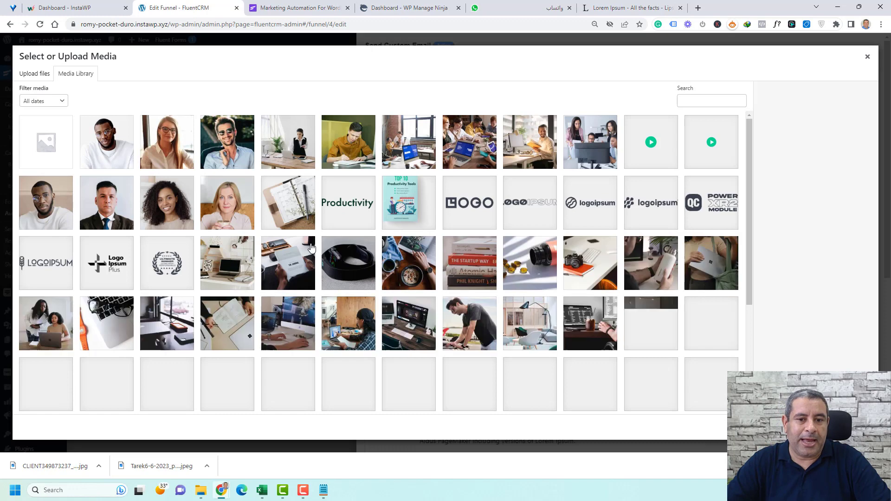
click(289, 213)
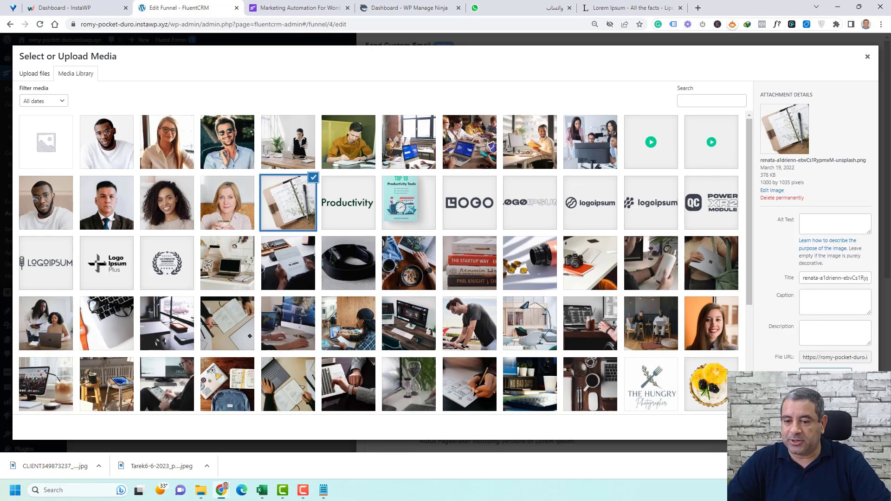
click(853, 428)
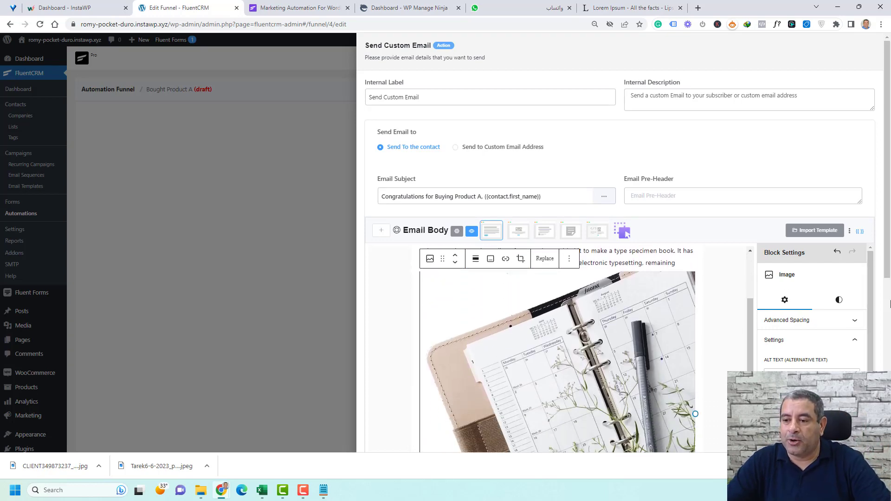
scroll(726, 345, down, 6)
click(401, 440)
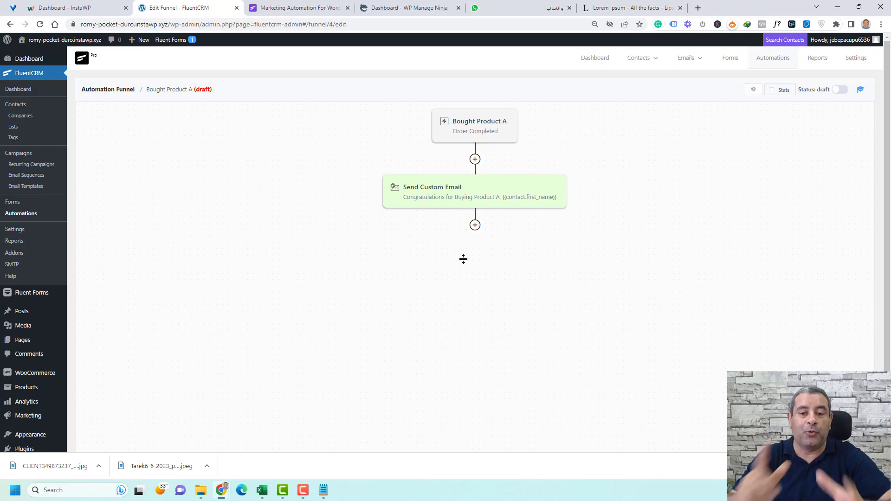
Add a Wait X Days/Hours action after the custom email, set it to 2 days and save it.
click(475, 226)
click(476, 226)
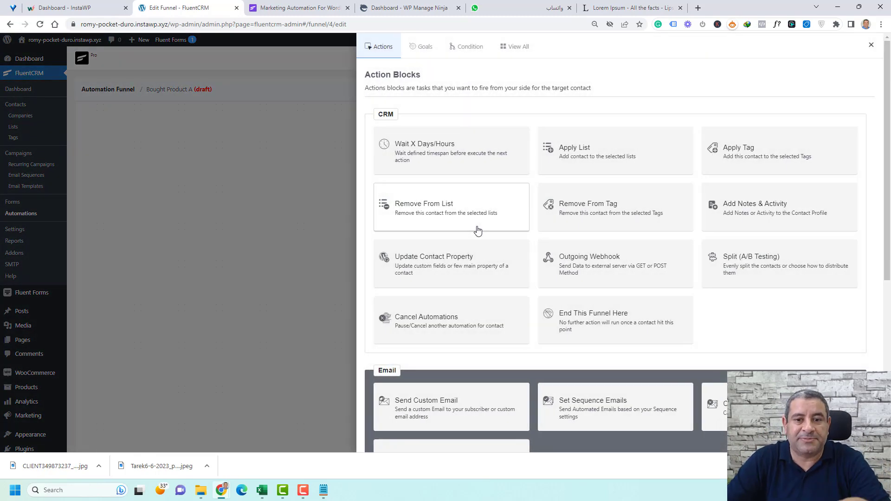
click(437, 165)
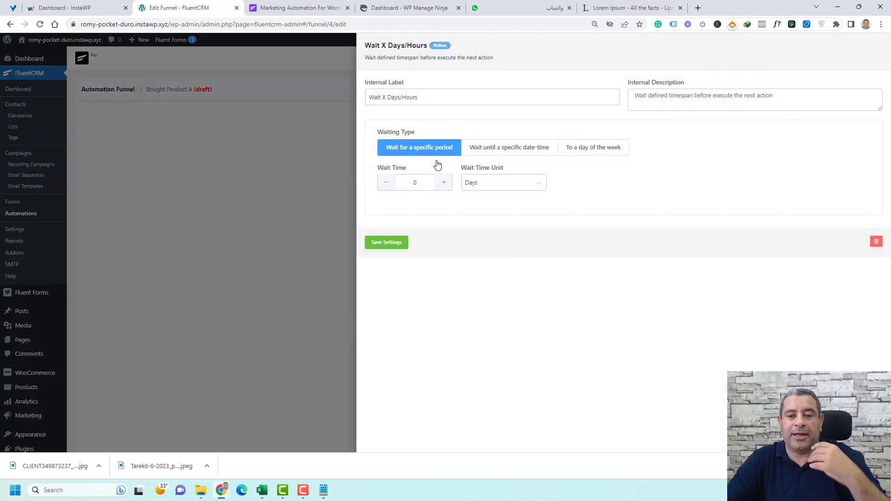
click(443, 183)
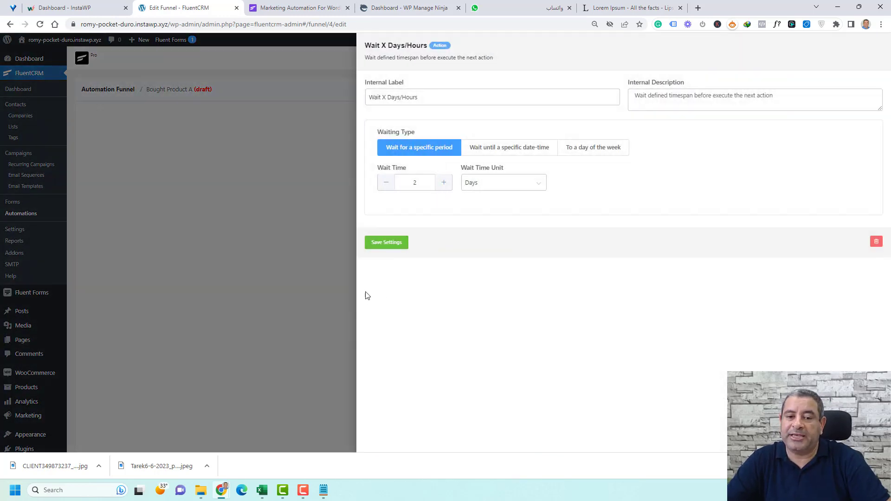
click(385, 243)
Add a second Send Custom Email action after the wait, with the subject "Special Discount".
mouse_move(476, 294)
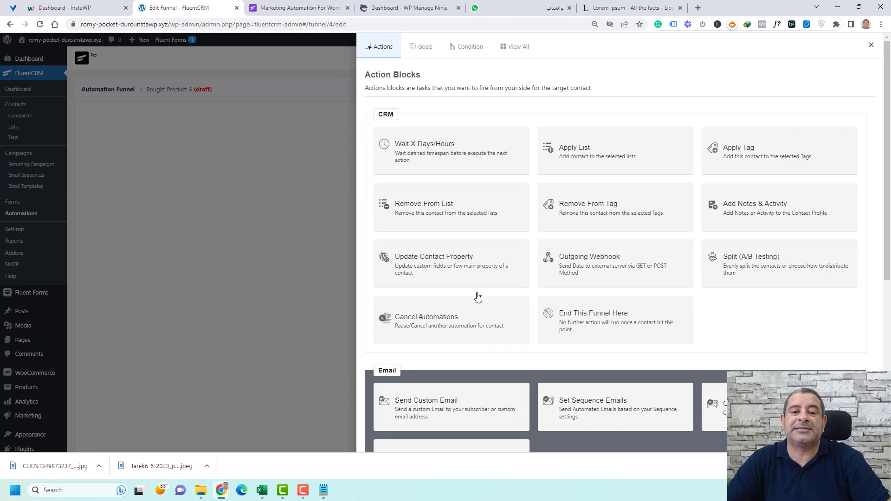
scroll(478, 291, down, 4)
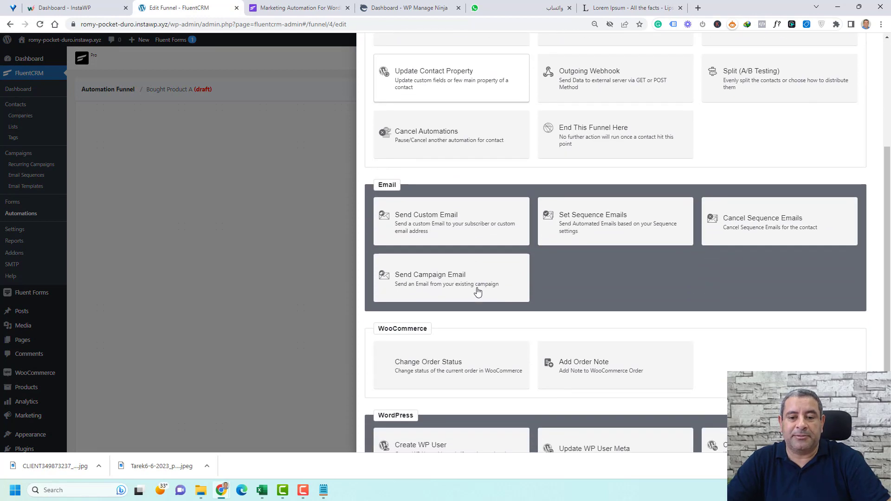
click(453, 227)
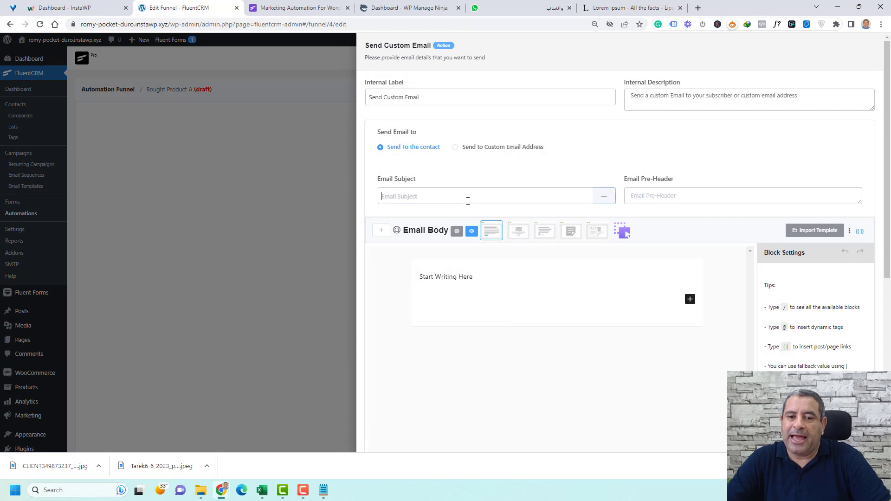
text(Special Discount)
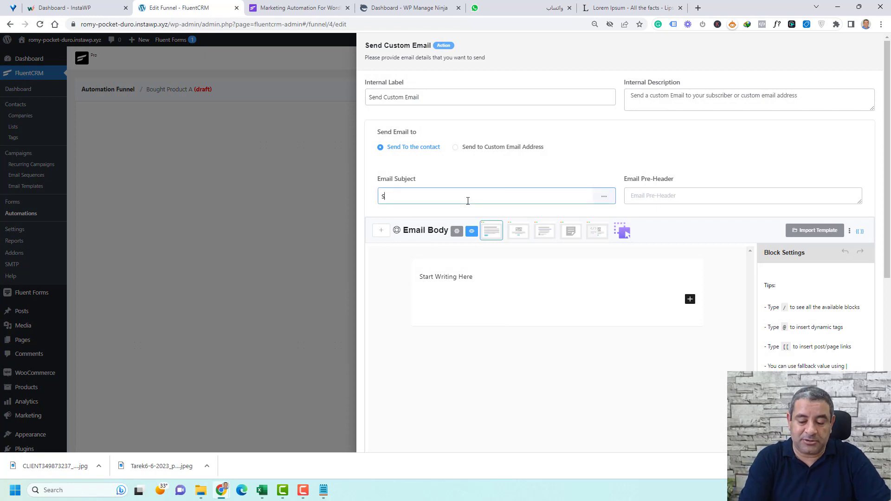
Replace the body placeholder with a Lorem Ipsum paragraph and insert the line "Special discount code 20OFF" after "five centuries,".
click(452, 287)
text(Lorem Ipsum has been the industry's standard dummy text ever since the 1500s, when an unknown printer took a galley of type and scrambled it to make a type specimen book. It has survived not only five centuries, but also the leap into electronic typesetting, remaining essentially unchanged. It was popularised in the 1960s with the release of Letraset sheets containing Lorem Ipsum passages, and more recently with desktop publishing software like Aldus PageMaker including versions of Lorem Ipsum.)
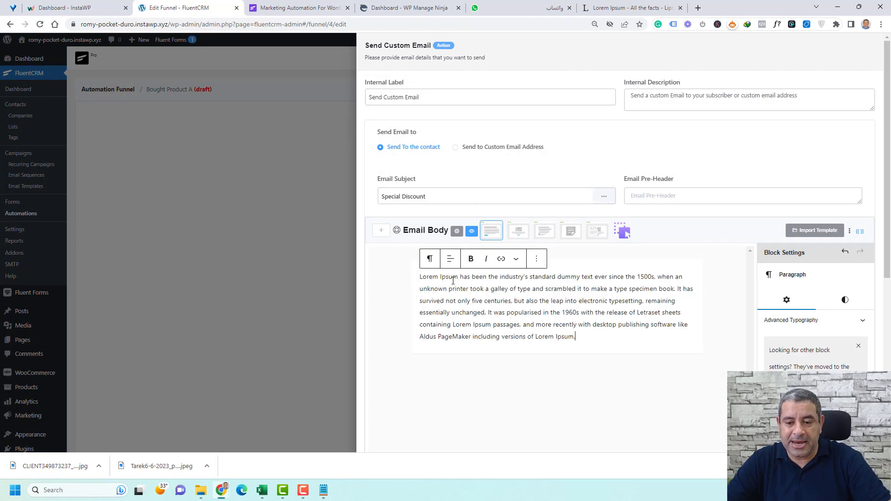
click(513, 301)
key(Return)
key(Return)
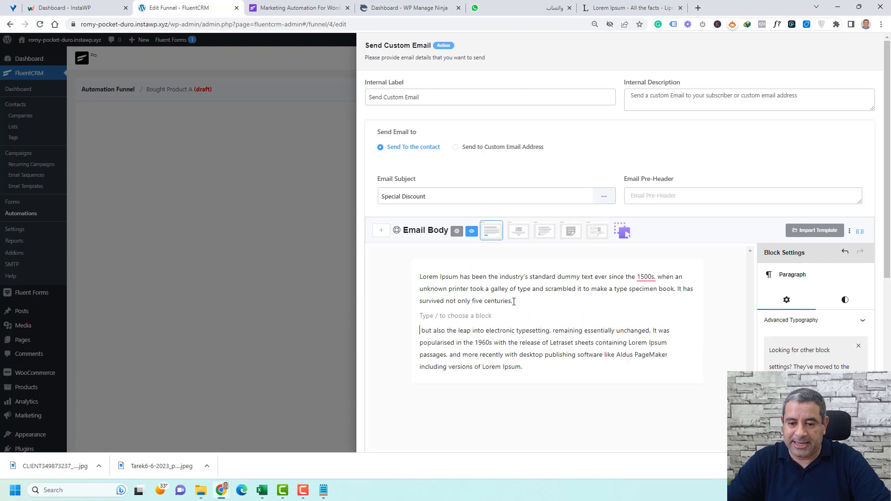
click(498, 317)
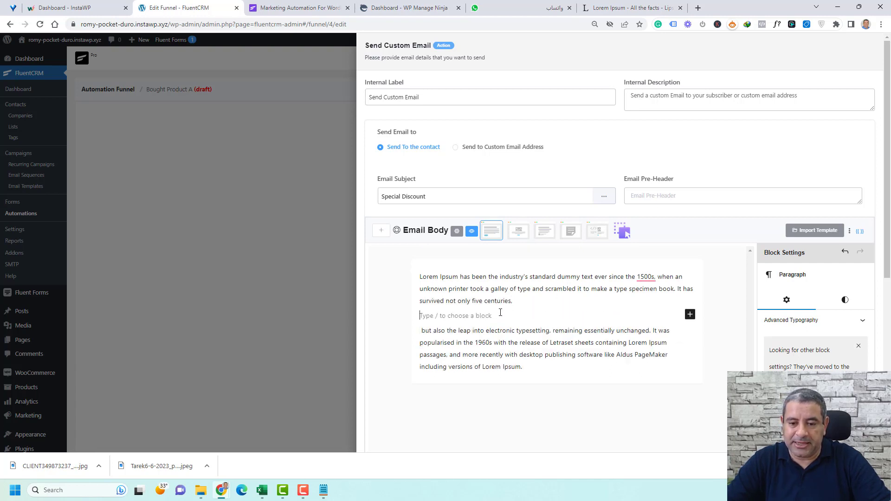
text(Ss)
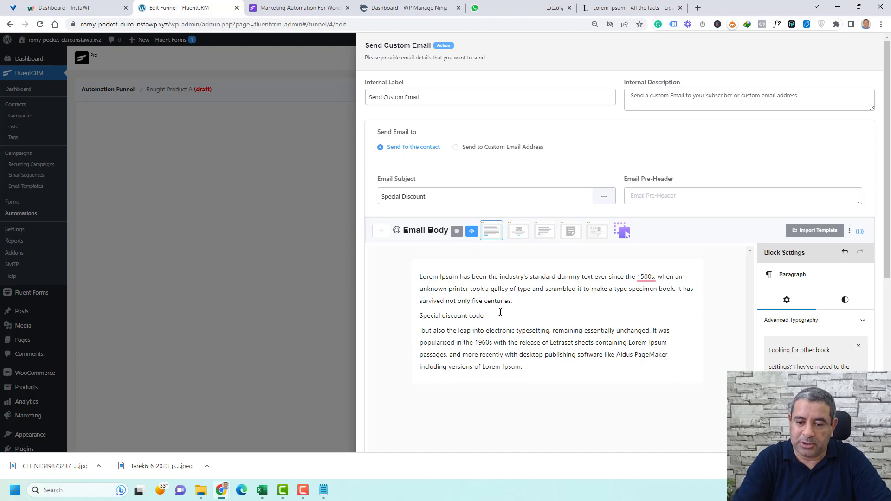
text(20OF)
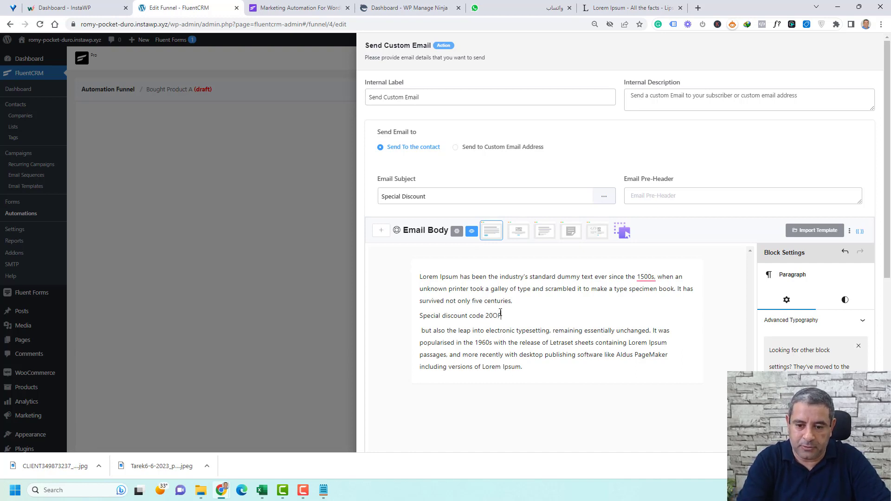
Make the "Special discount code 20OFF" line bold.
key(ctrl+shift+Left)
key(ctrl+shift+Left)
key(ctrl+shift+Left)
key(ctrl+shift+Left)
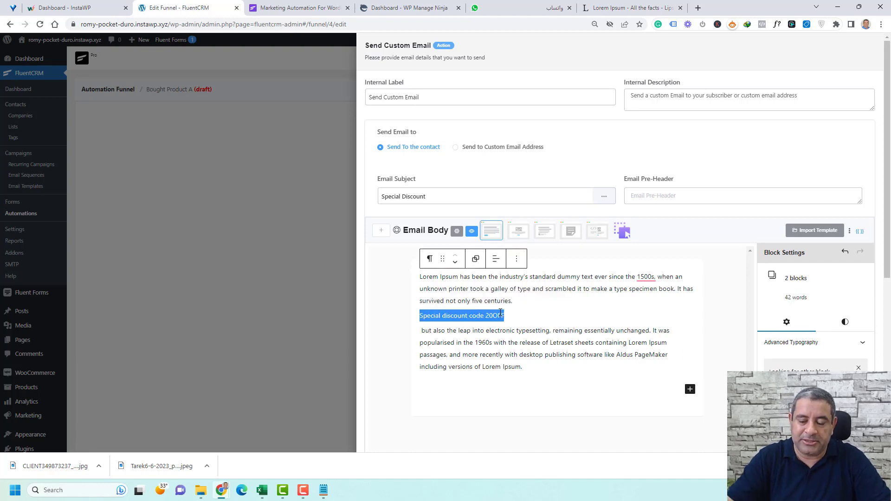
click(503, 323)
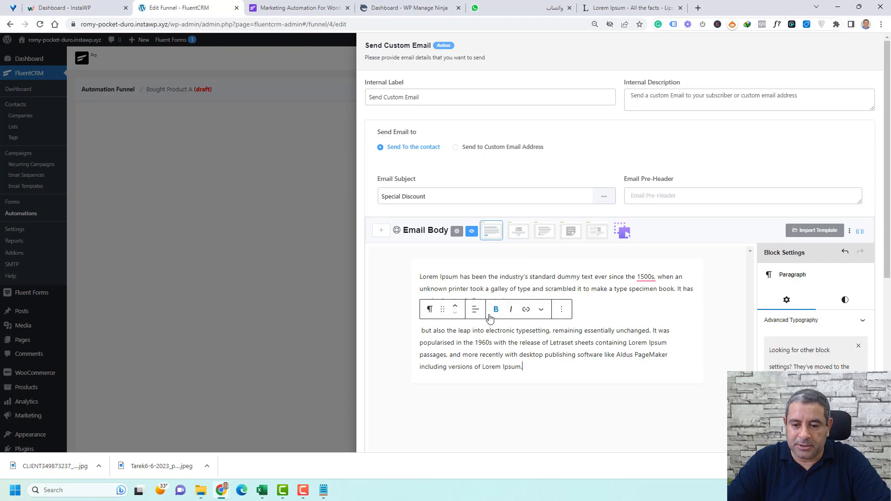
double_click(477, 316)
triple_click(481, 319)
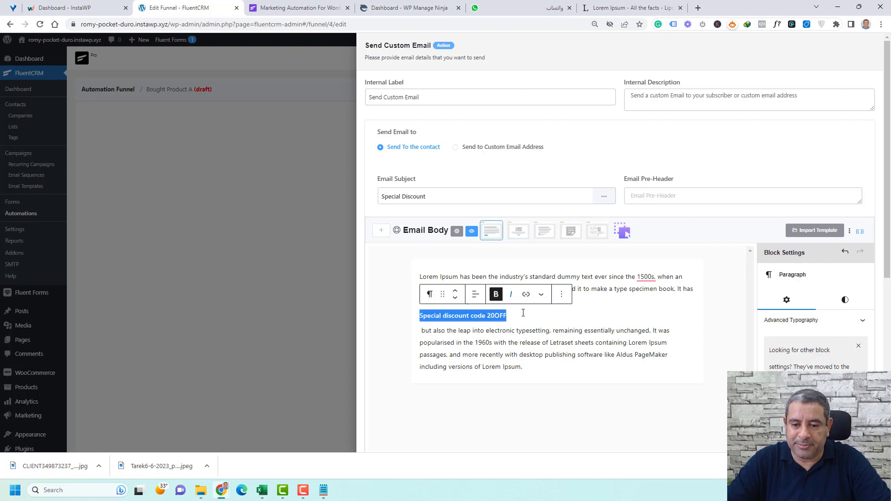
key(BackSpace)
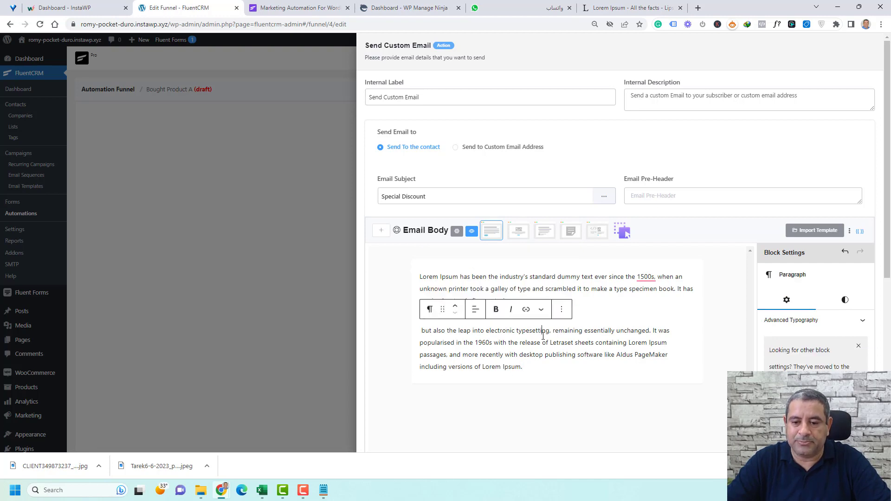
key(ctrl+z)
Split the lower paragraph after "containing Lorem Ipsum" and insert a Buttons block in the gap.
click(667, 344)
key(Return)
key(Return)
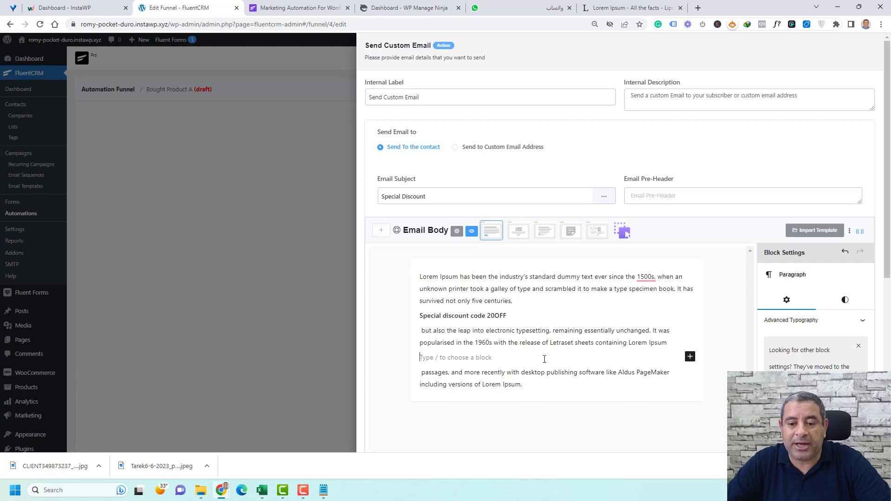
click(690, 357)
text(BUT)
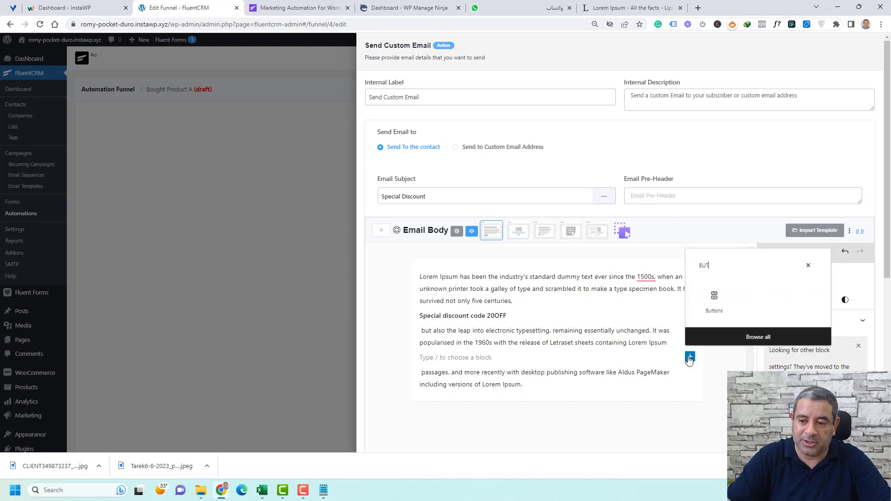
click(715, 304)
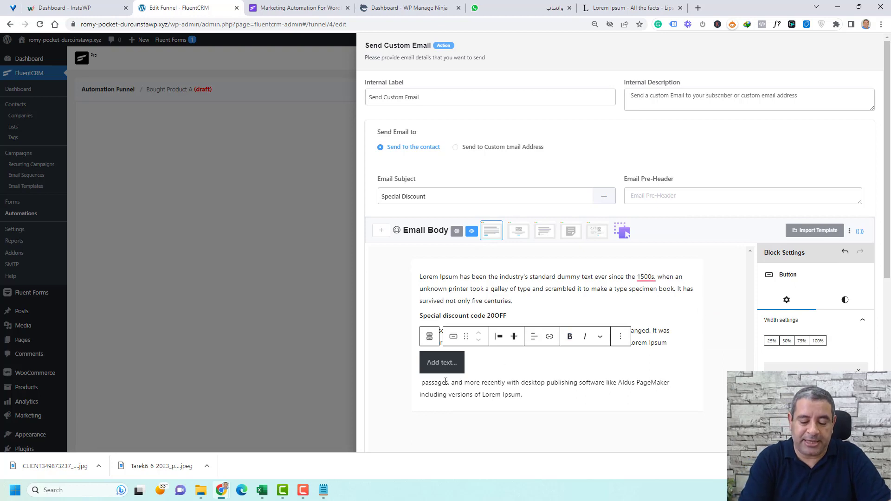
Label the new button "Buy Product B".
text(B)
key(BackSpace)
text(Bu)
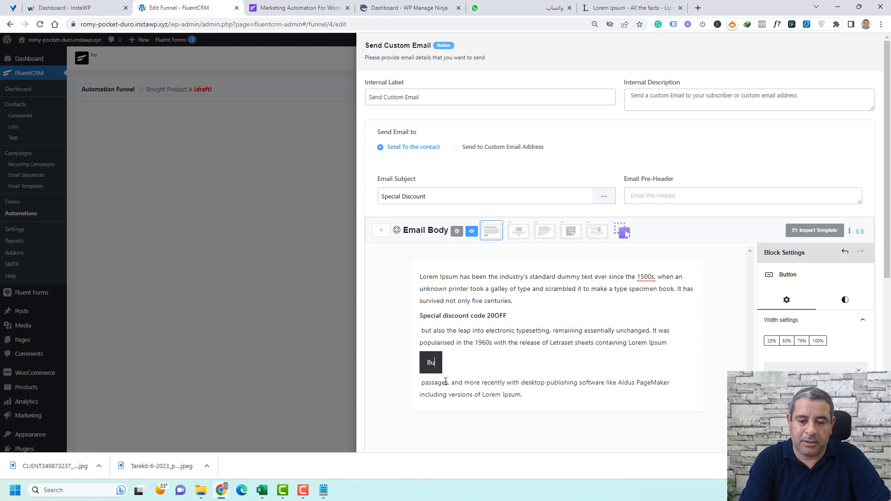
text(y Proct)
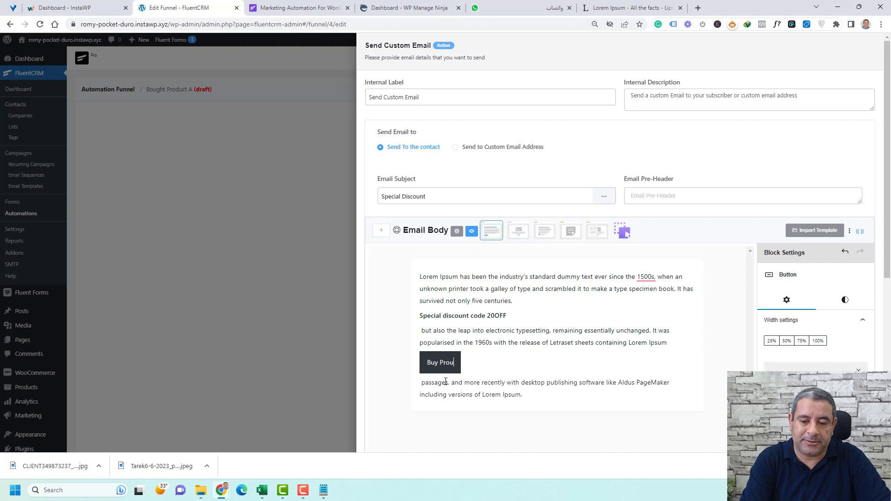
key(BackSpace)
key(BackSpace)
text(duct AB)
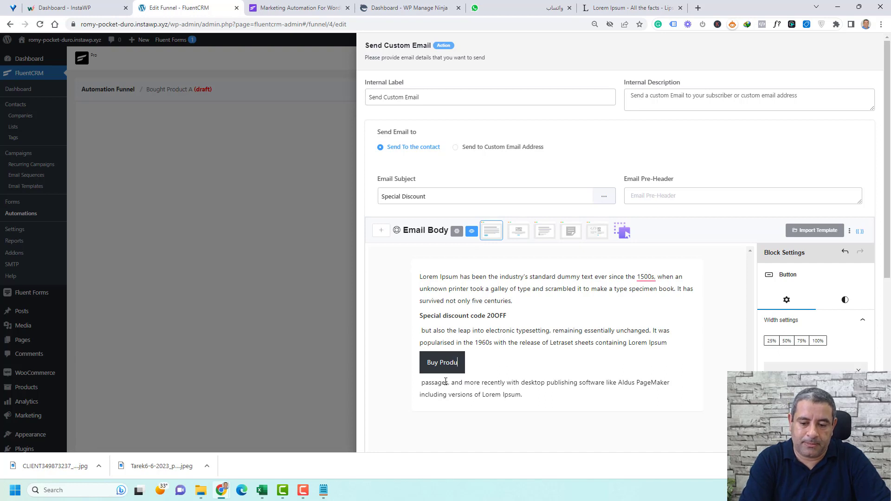
key(BackSpace)
key(BackSpace)
text(B)
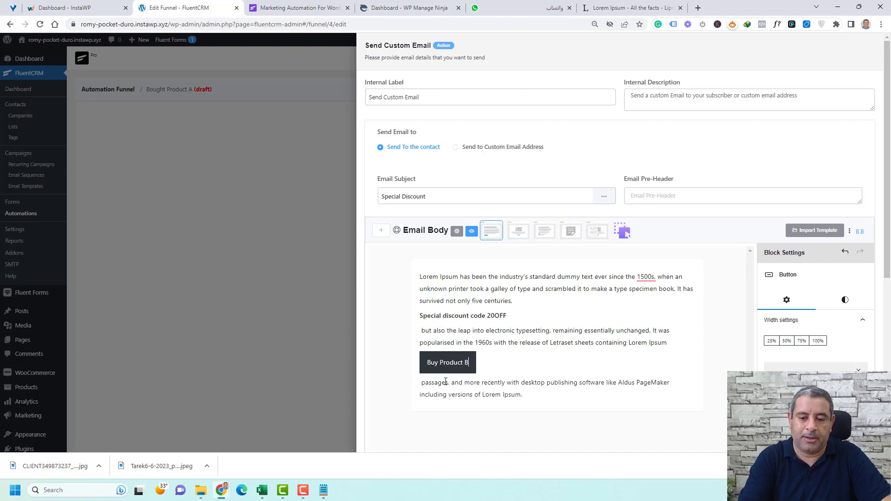
Justify the Buy Product B button to the center and open its style settings.
click(499, 336)
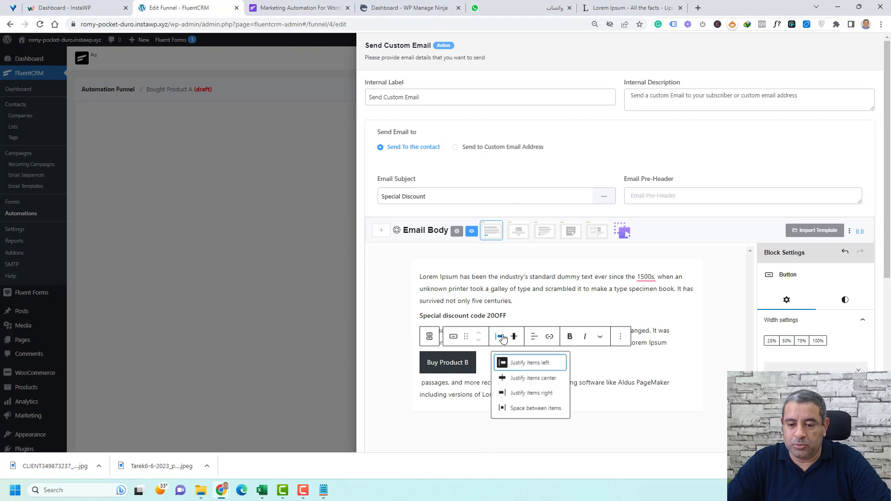
click(529, 380)
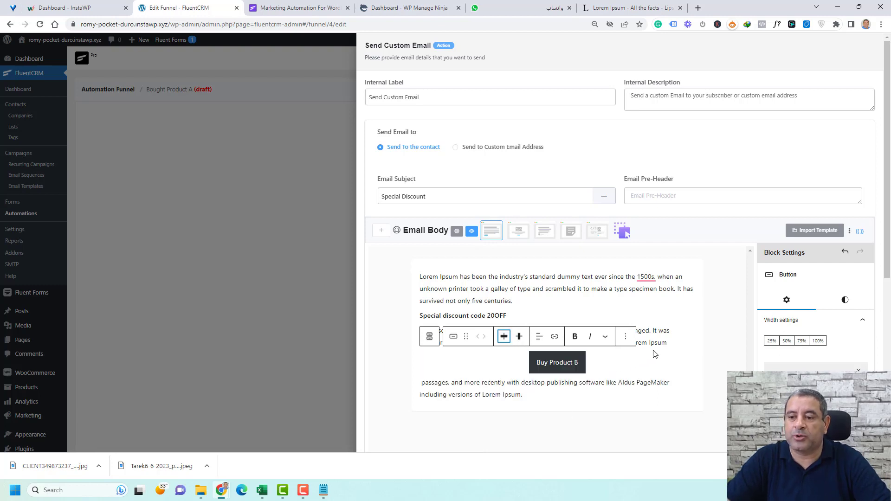
click(842, 304)
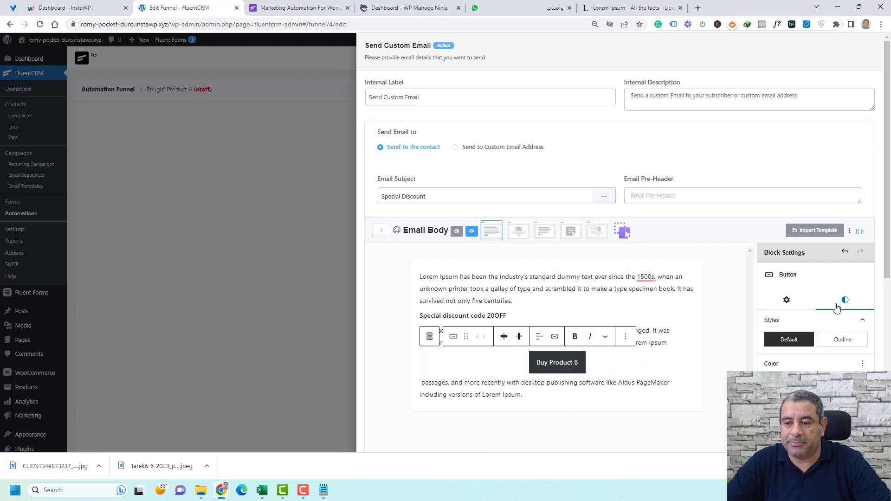
Give the Buy Product B button a green background.
click(789, 385)
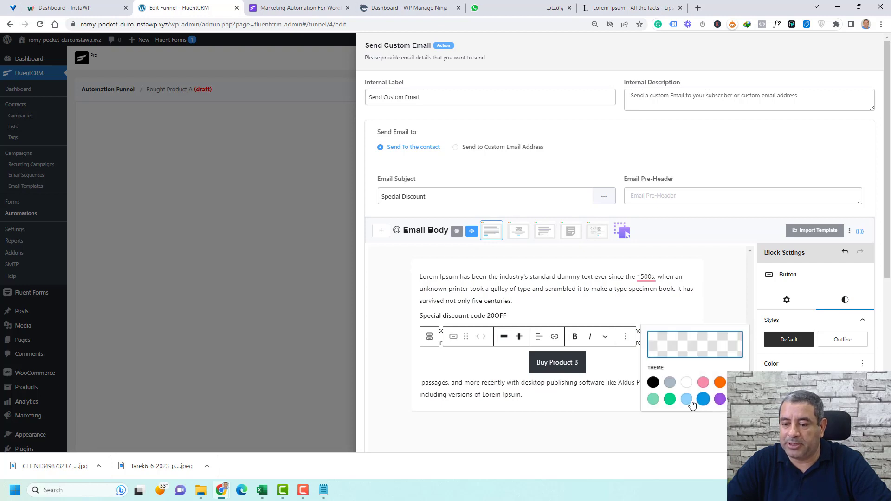
click(662, 399)
click(611, 365)
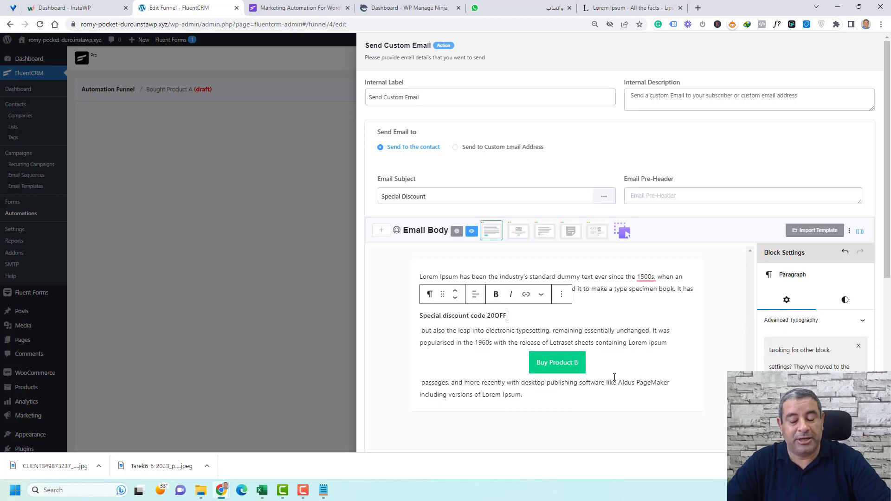
scroll(620, 341, down, 6)
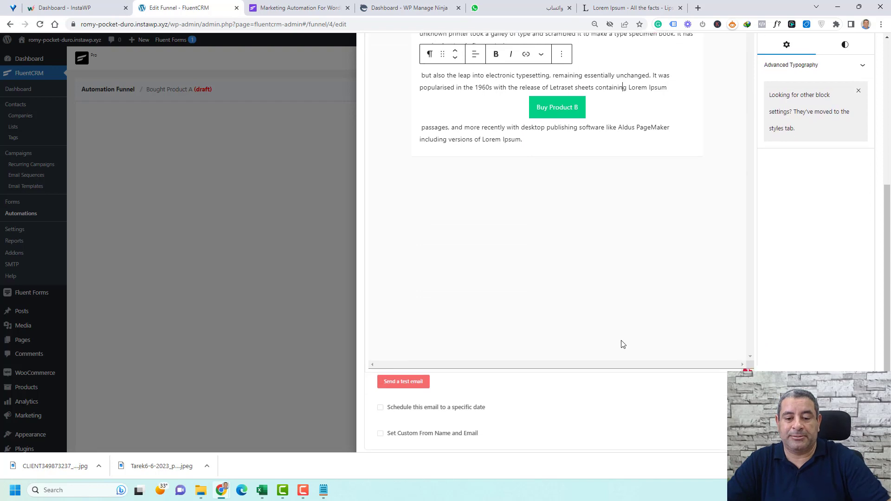
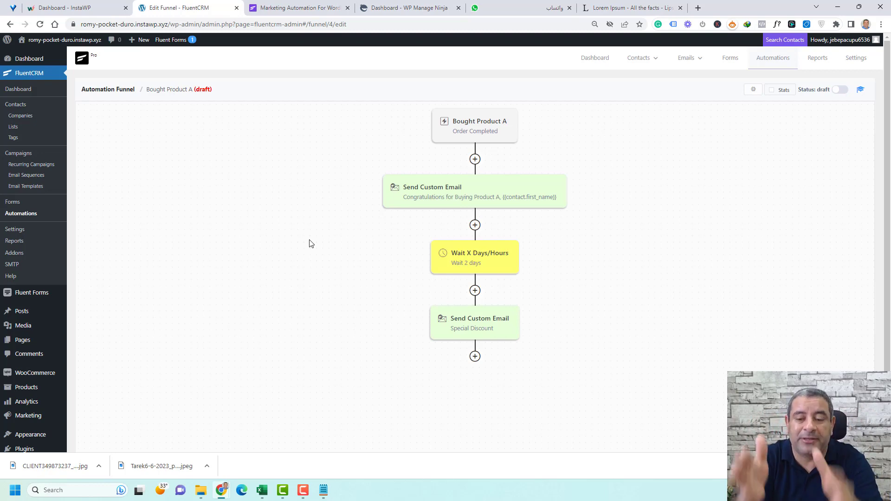
Add a Check Condition block after the Special Discount email in the funnel.
scroll(726, 339, down, 3)
click(475, 272)
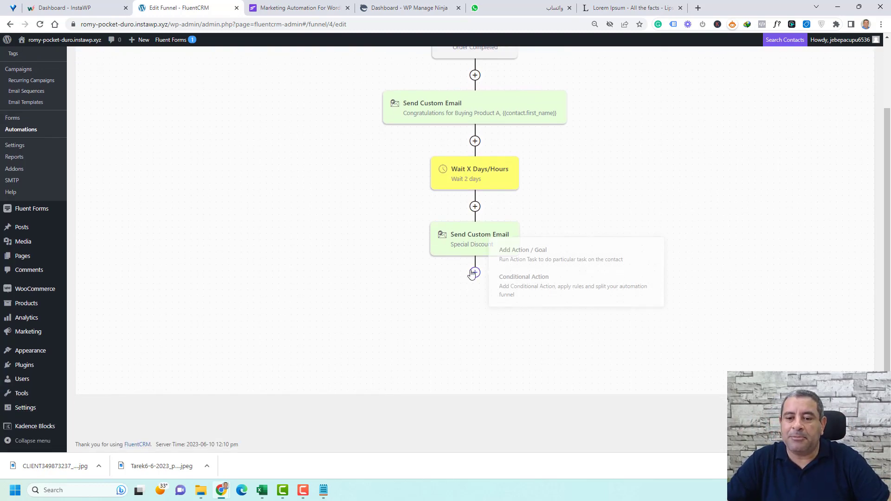
click(475, 273)
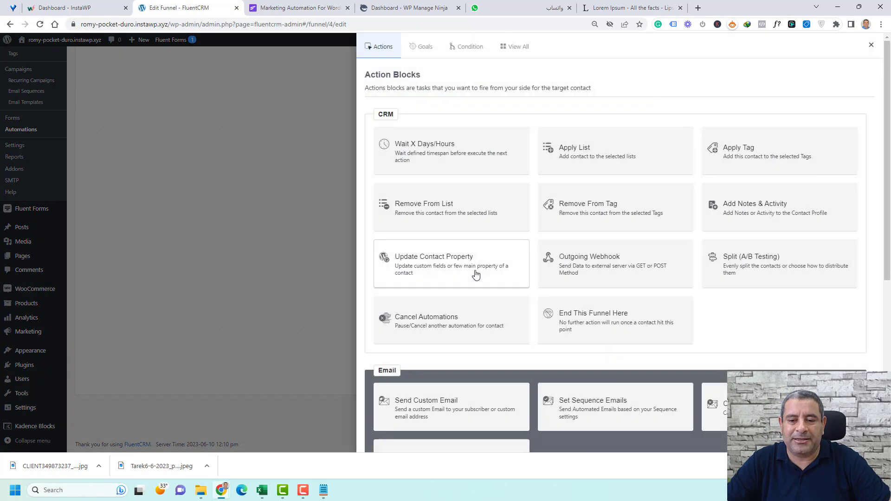
click(465, 54)
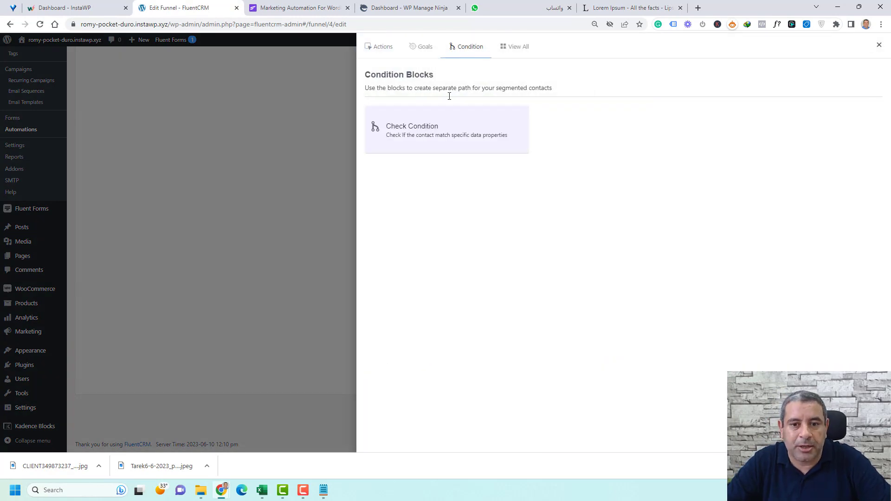
click(440, 121)
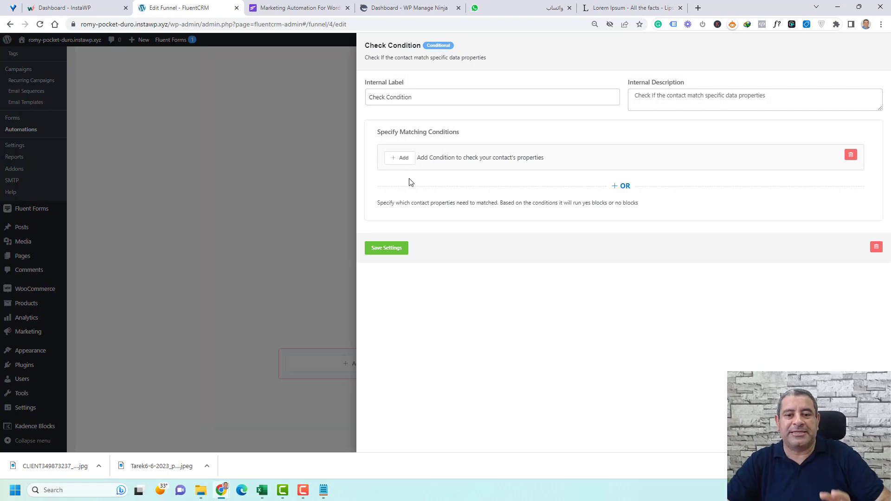
Set the condition to match WooCommerce Purchased Products that include Product B, and save it.
click(403, 161)
click(471, 172)
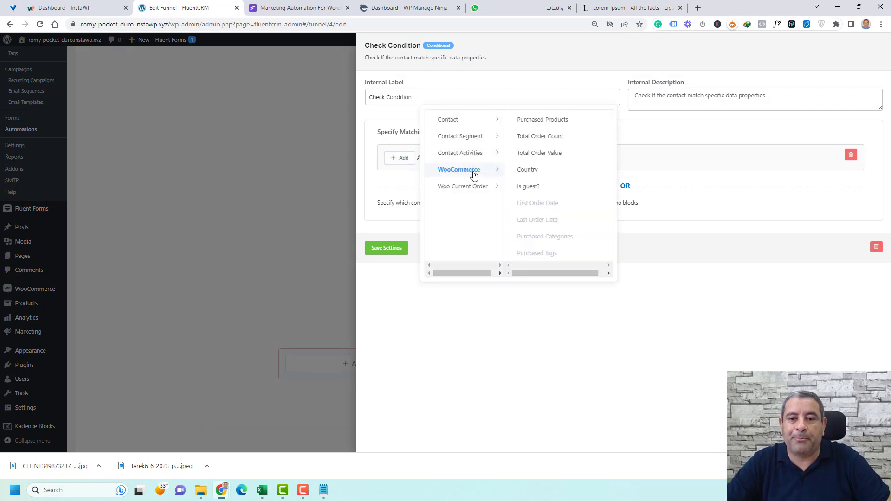
click(553, 122)
click(601, 157)
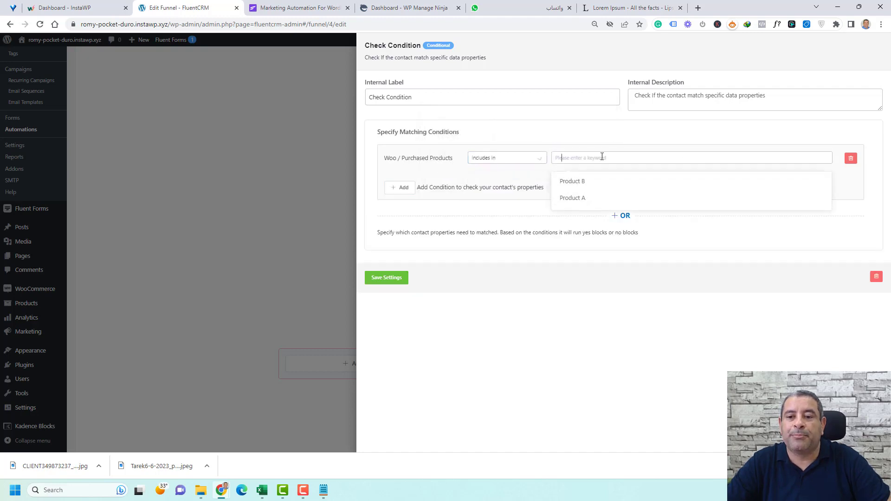
click(608, 182)
click(656, 333)
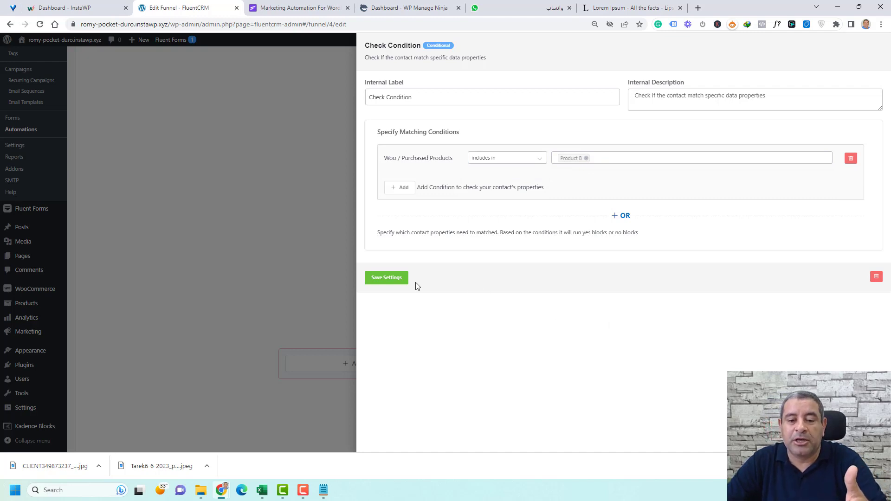
click(387, 279)
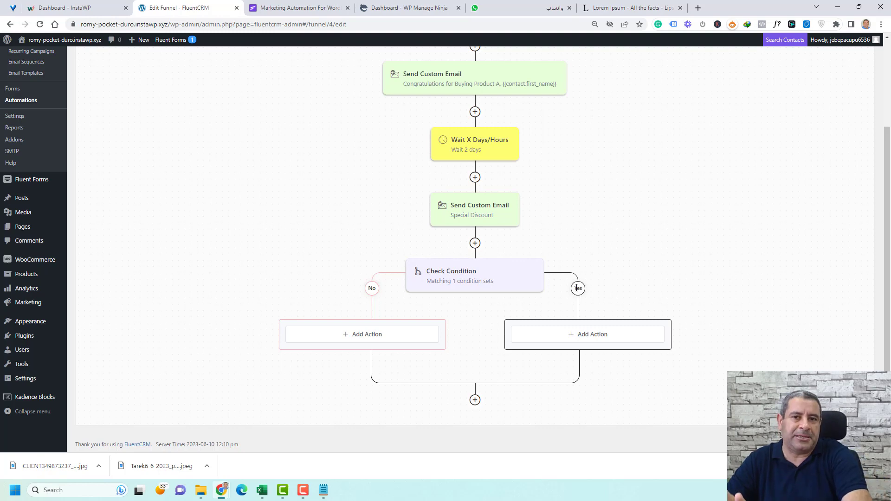
Add an End This Funnel Here action to the condition's Yes branch and save its settings.
click(627, 343)
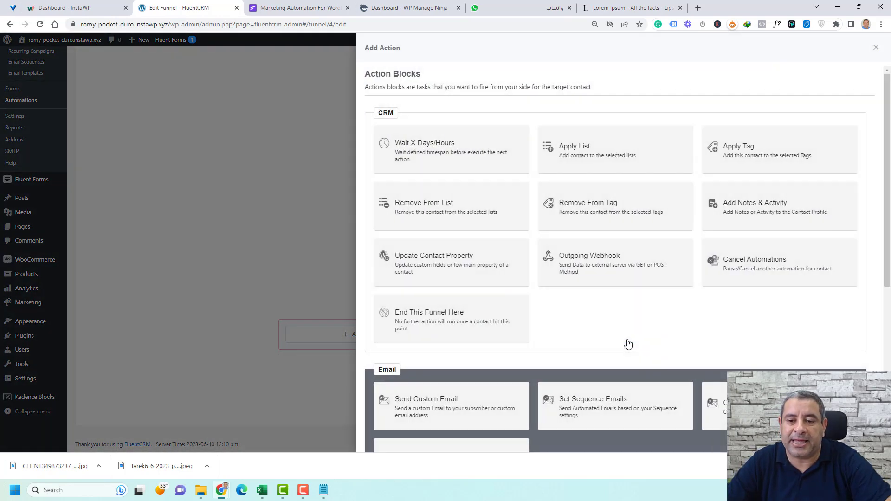
scroll(600, 332, down, 5)
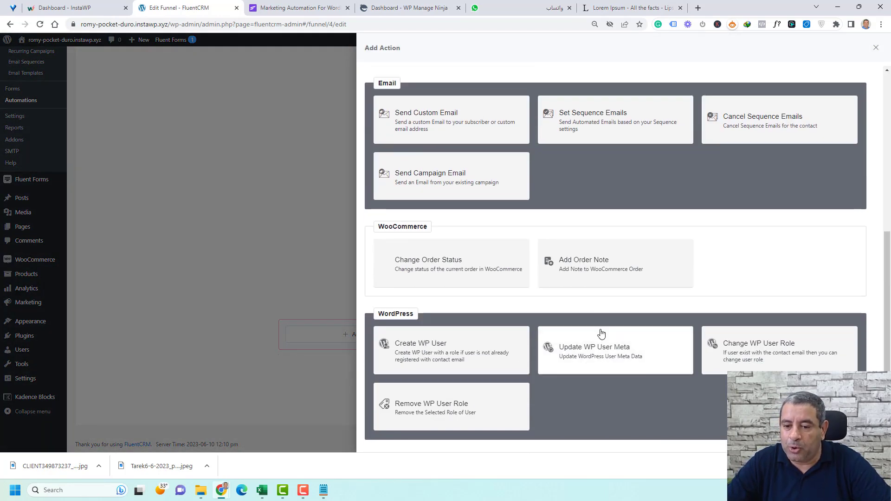
scroll(601, 334, up, 1)
scroll(562, 273, up, 4)
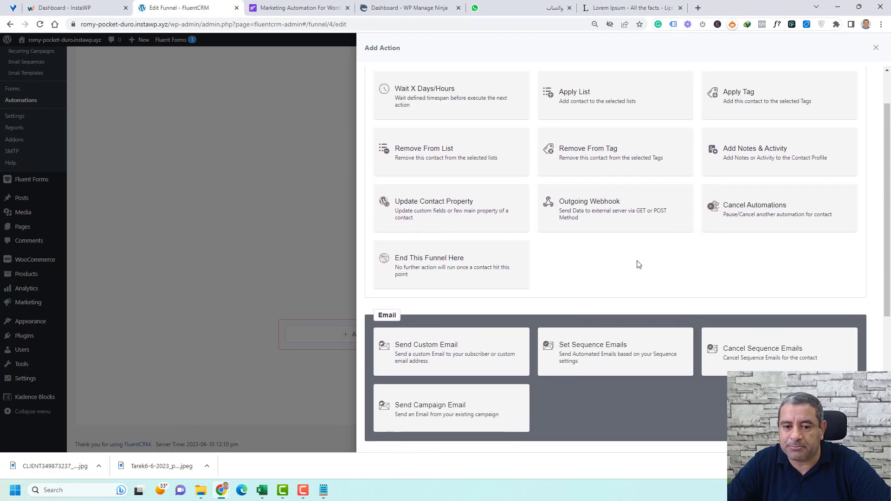
click(480, 262)
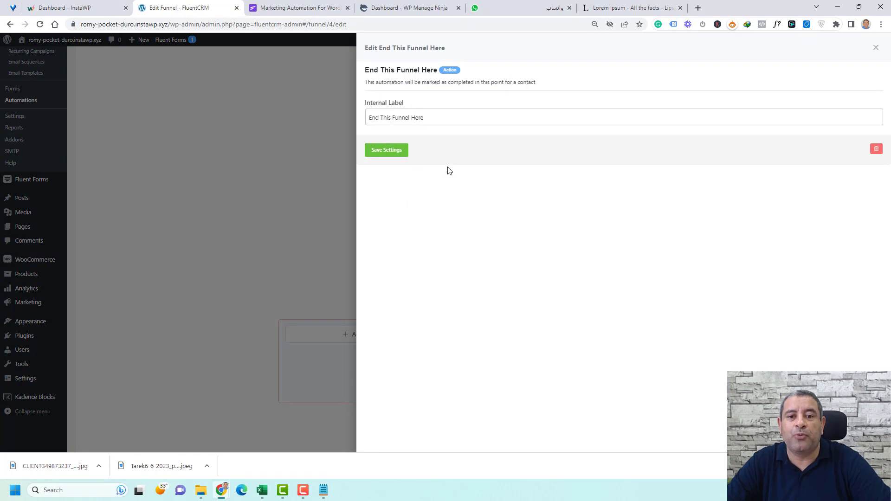
click(399, 150)
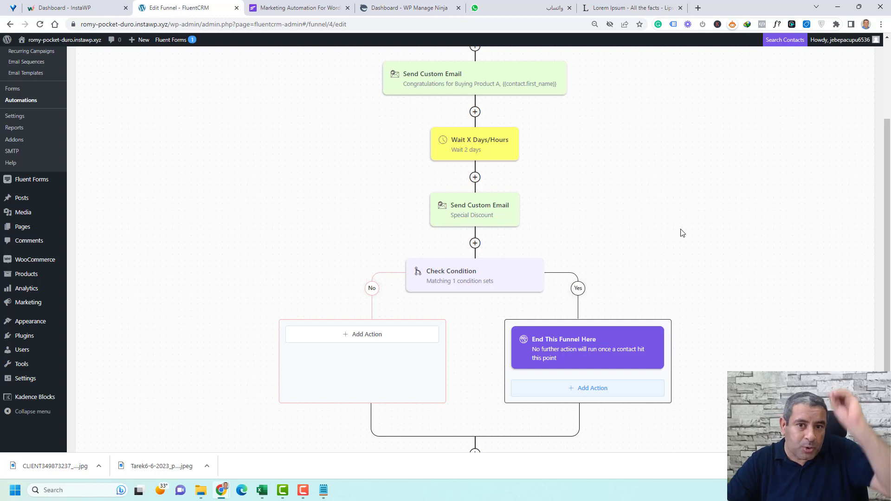
Add a Wait X Days/Hours action of 1 day to the condition's No branch and save it.
scroll(683, 233, down, 1)
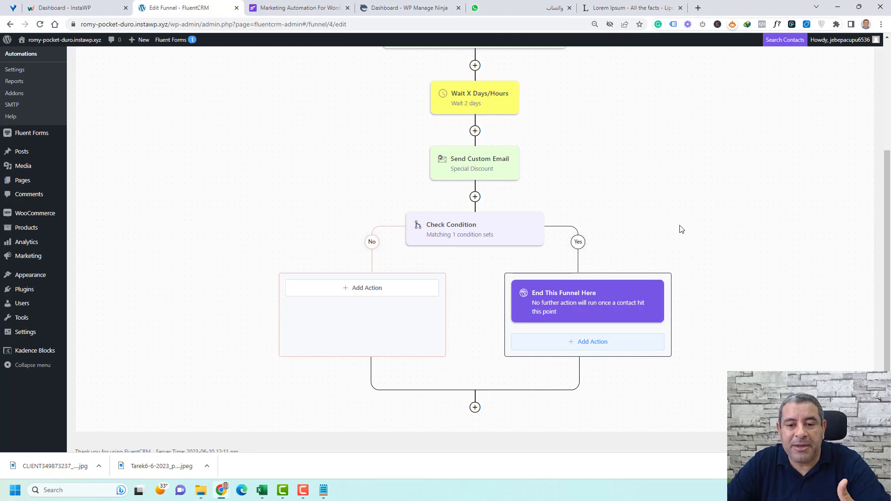
click(371, 289)
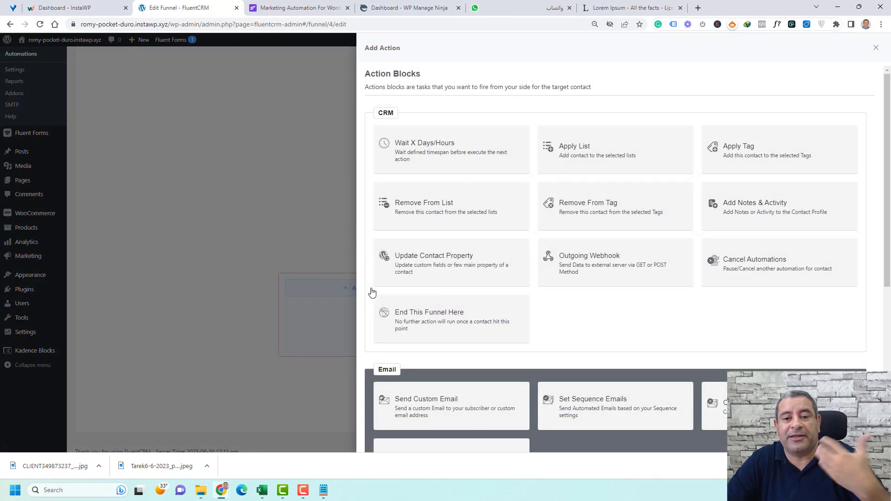
click(433, 148)
click(437, 200)
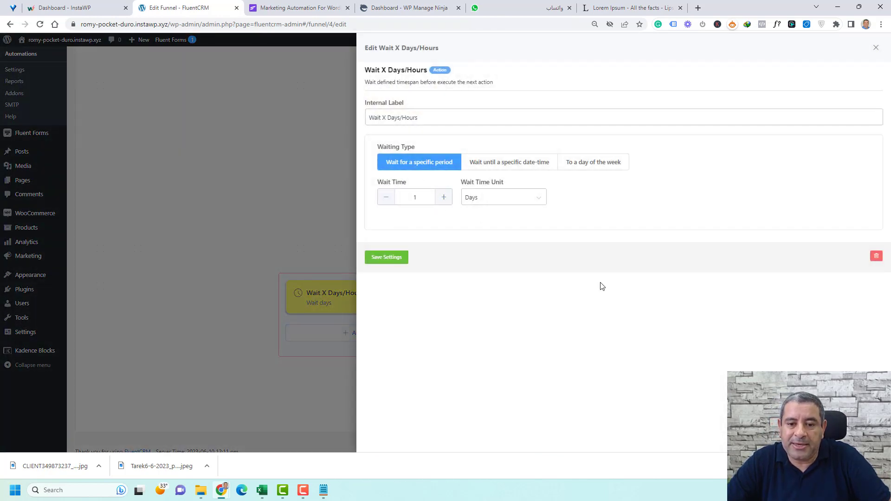
click(381, 259)
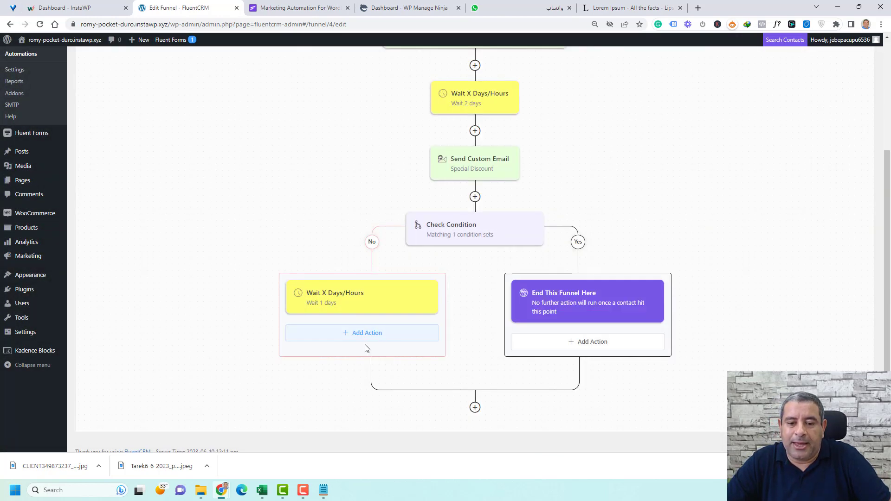
Add a Send Custom Email action after the wait in the No branch, with the subject "Product B Features".
click(371, 334)
scroll(460, 204, down, 5)
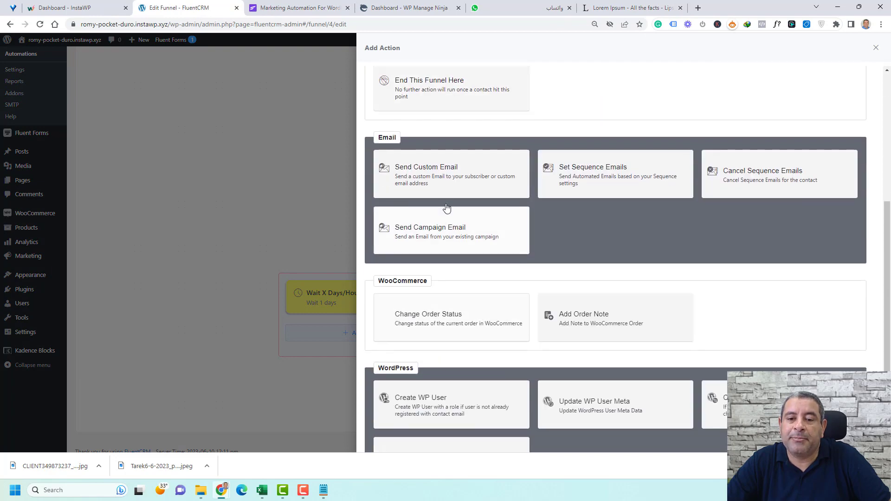
click(445, 174)
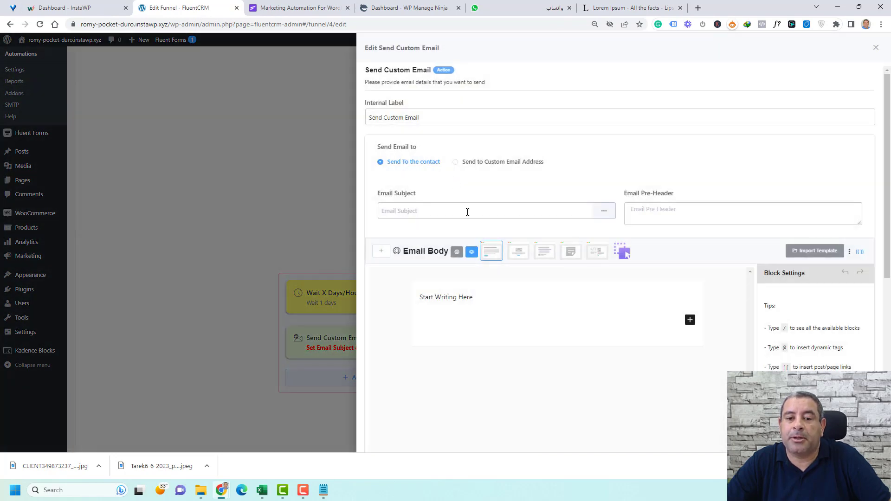
click(468, 212)
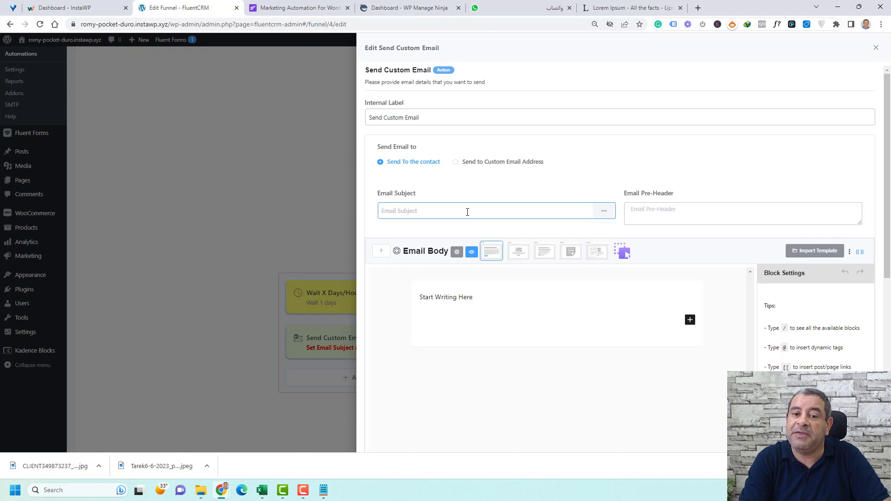
text(Product B Features)
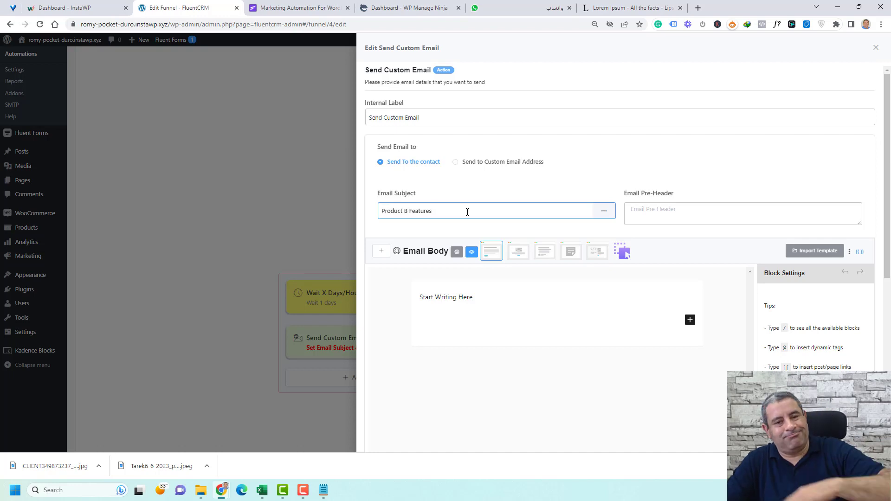
Fill the email body with the Lorem Ipsum paragraph and split it after "It was popularised in the 1", leaving an empty block between.
click(455, 298)
text(Lorem Ipsum has been the industry's standard dummy text ever since the 1500s, when an unknown printer took a galley of type and scrambled it to make a type specimen book. It has survived not only five centuries, but also the leap into electronic typesetting, remaining essentially unchanged. It was popularised in the 1960s with the release of Letraset sheets containing Lorem Ipsum passages, and more recently with desktop publishing software like Aldus PageMaker including versions of Lorem Ipsum.)
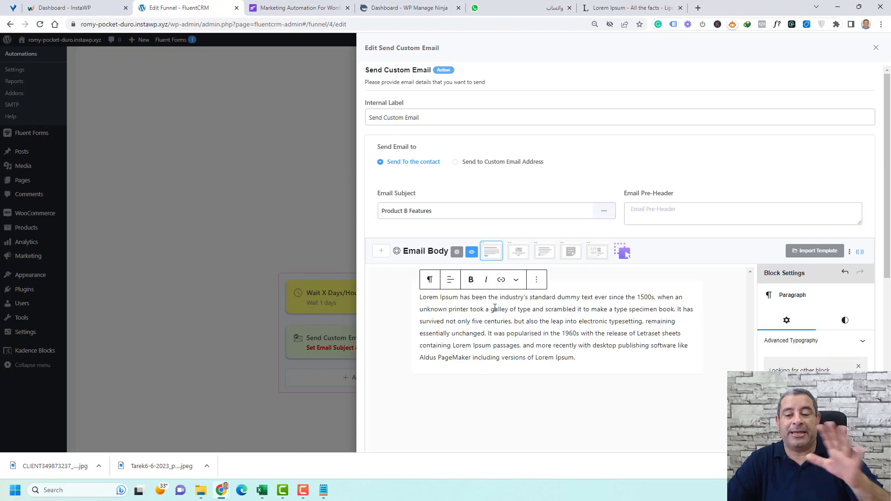
click(565, 332)
key(Return)
key(Return)
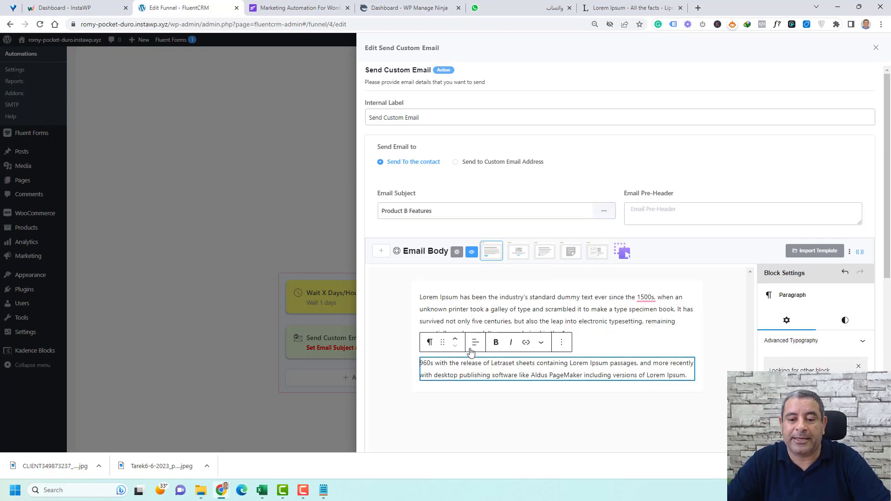
click(477, 309)
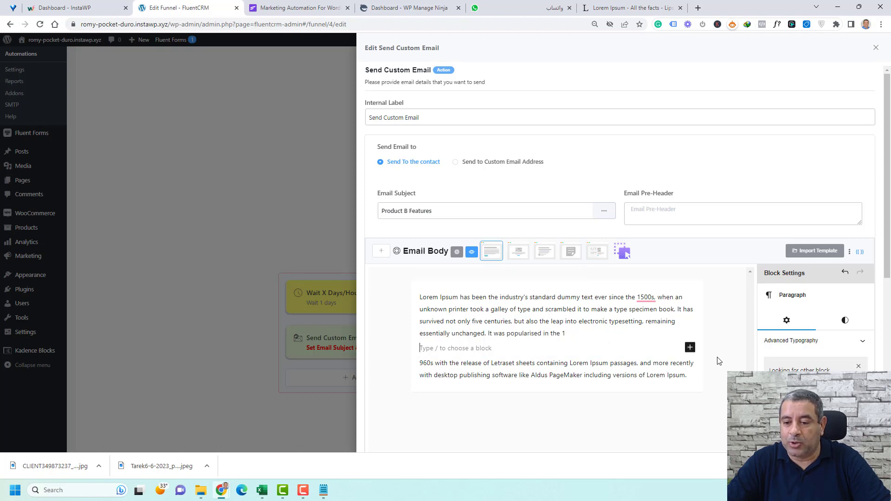
Insert a List block between the two paragraphs with the items "sadfwdef", "sdfsf" and "fd".
click(691, 348)
text(list)
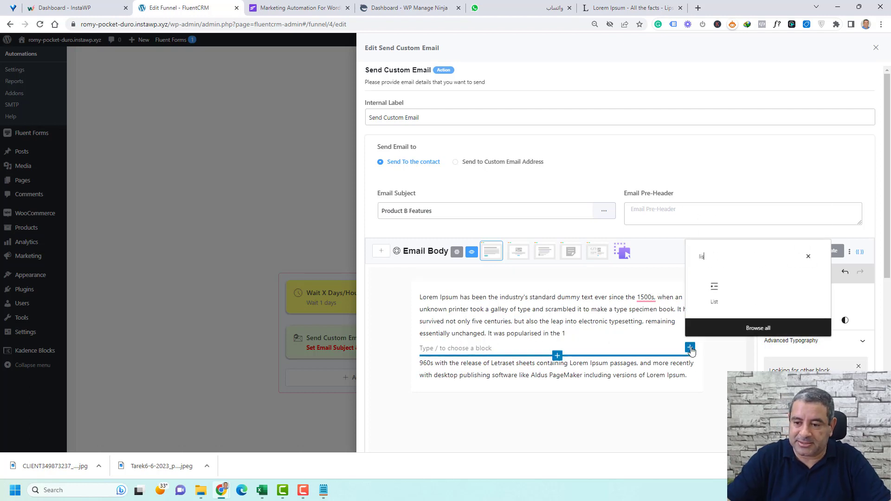
click(713, 293)
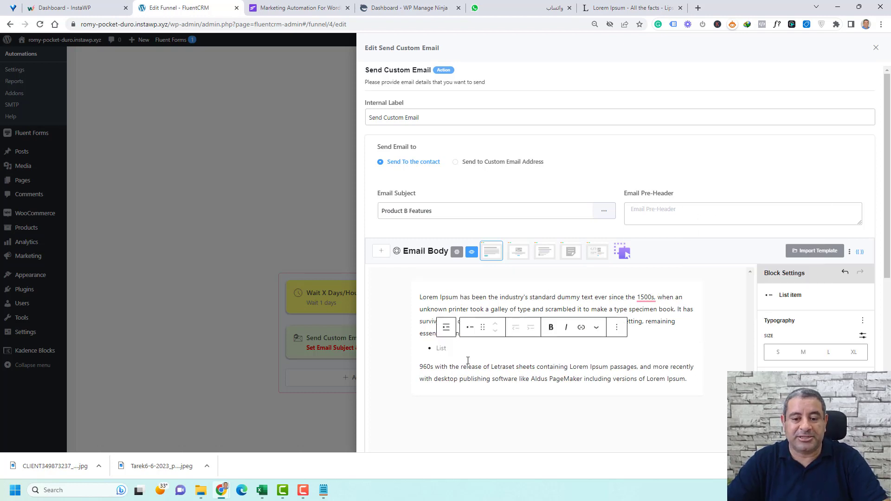
text(sadfwdef)
key(Return)
text(sdfsf)
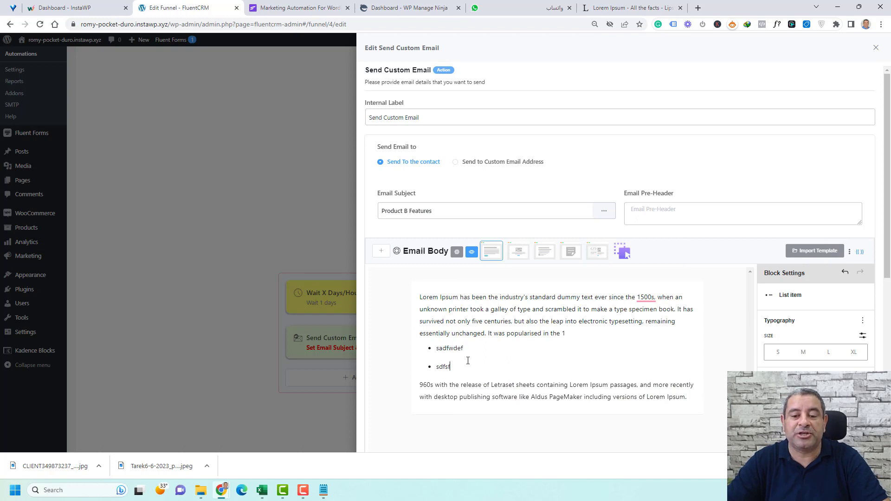
key(Return)
text(fd)
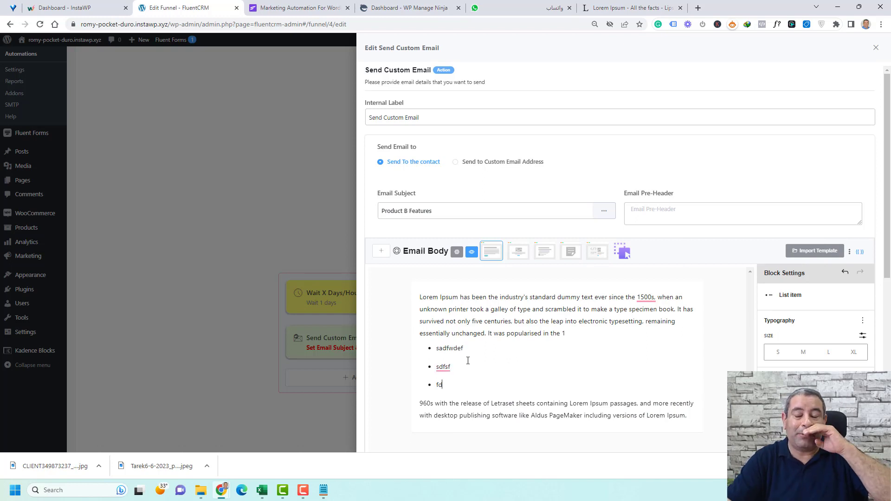
Save the Product B Features email and return to the funnel overview.
scroll(466, 361, down, 7)
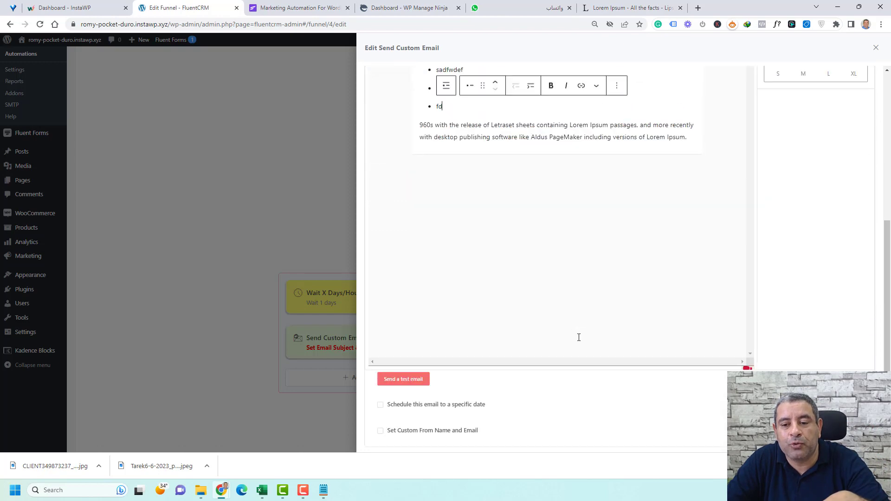
click(391, 437)
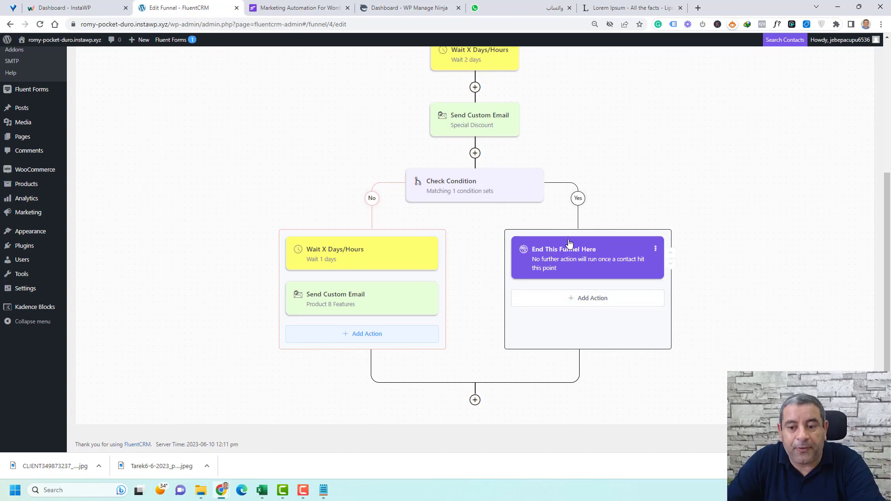
scroll(723, 231, up, 3)
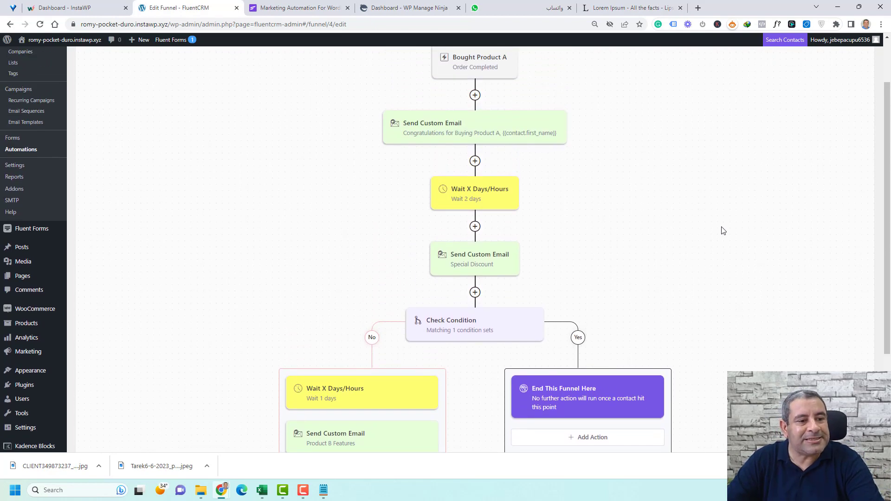